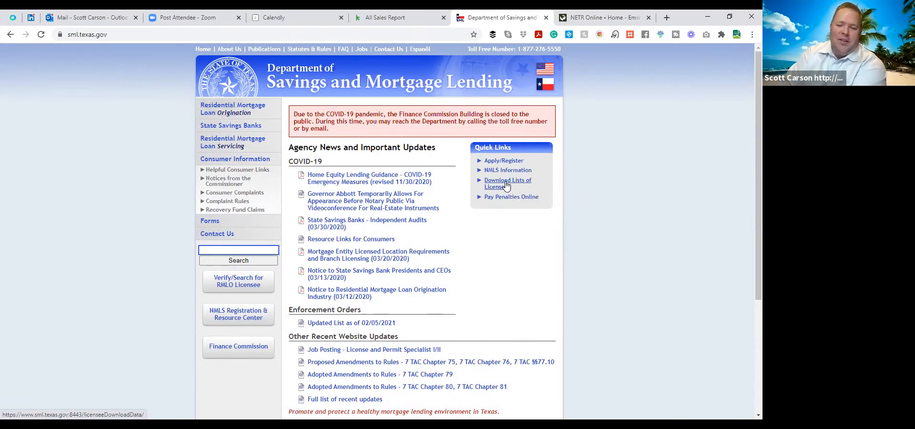
- Download the Company Roster from the department's lists of licensees and open the downloaded file's spreadsheet in Excel
{"action": "left_click", "coordinate": [506, 185]}
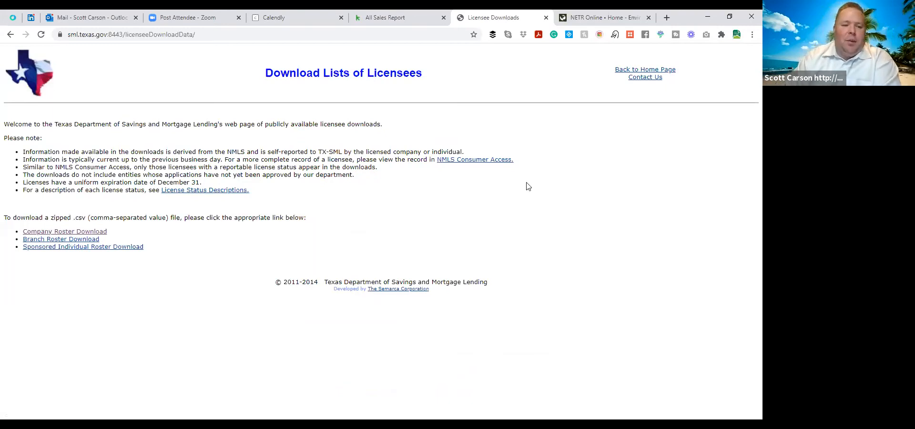
{"action": "left_click", "coordinate": [98, 233]}
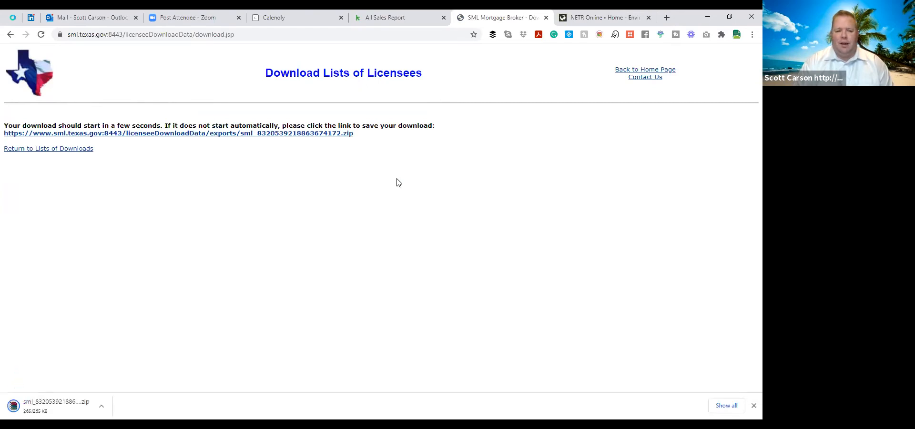
{"action": "left_click", "coordinate": [102, 406]}
{"action": "left_click", "coordinate": [139, 345]}
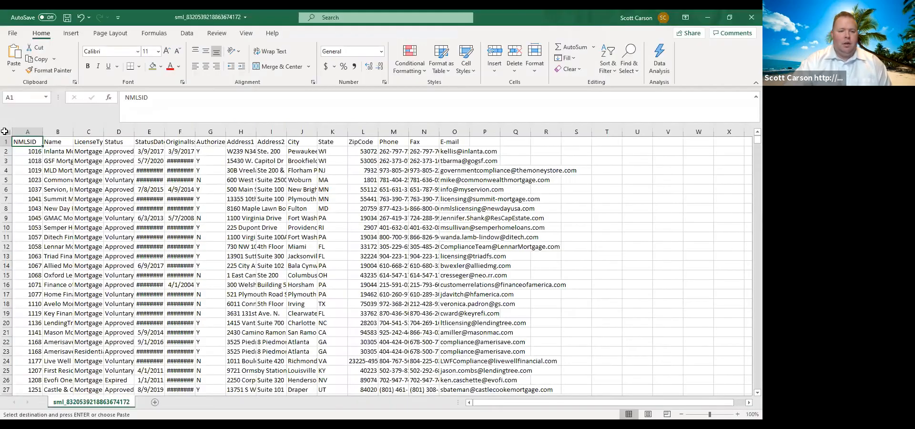
- Fit all column widths of the roster sheet to their contents
{"action": "left_click", "coordinate": [7, 131]}
{"action": "key", "text": "ctrl+c"}
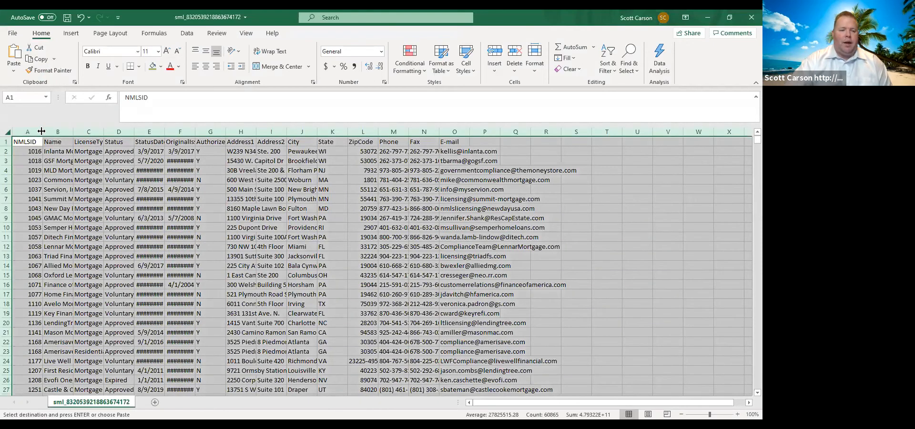
{"action": "double_click", "coordinate": [42, 131]}
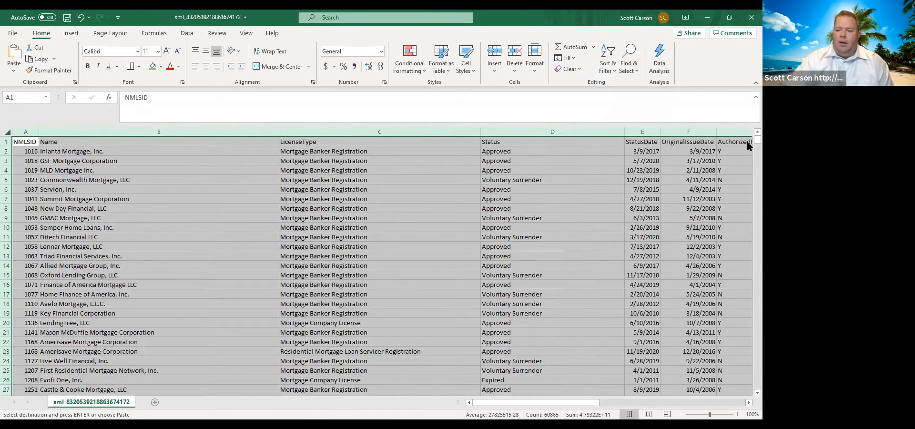
- Examine the end of the roster to find its last company row, and return to the first row
{"action": "left_click_drag", "start_coordinate": [747, 236], "coordinate": [747, 390]}
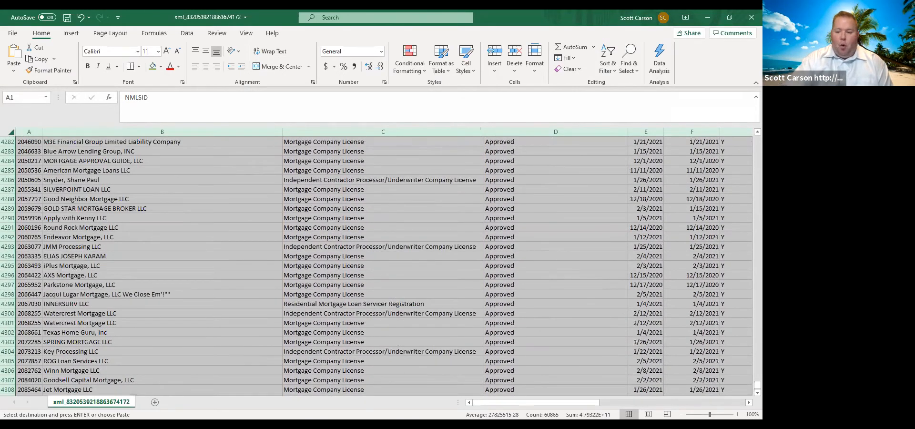
{"action": "scroll", "coordinate": [74, 384], "scroll_direction": "down", "scroll_amount": 2}
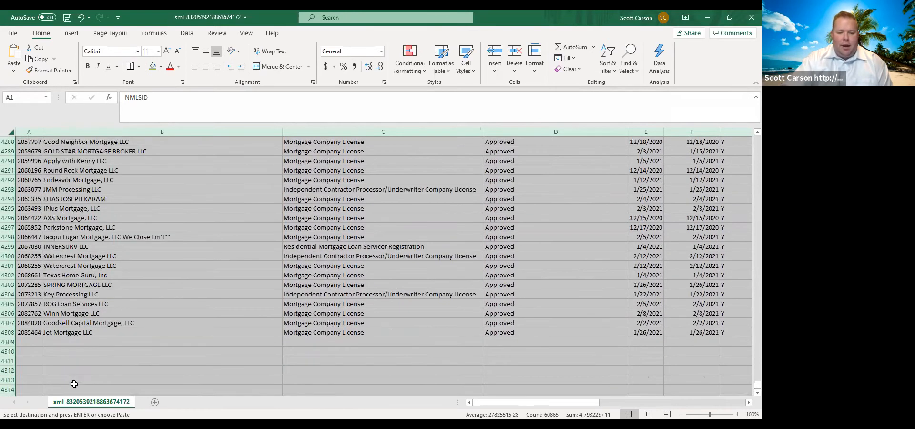
{"action": "left_click", "coordinate": [68, 340]}
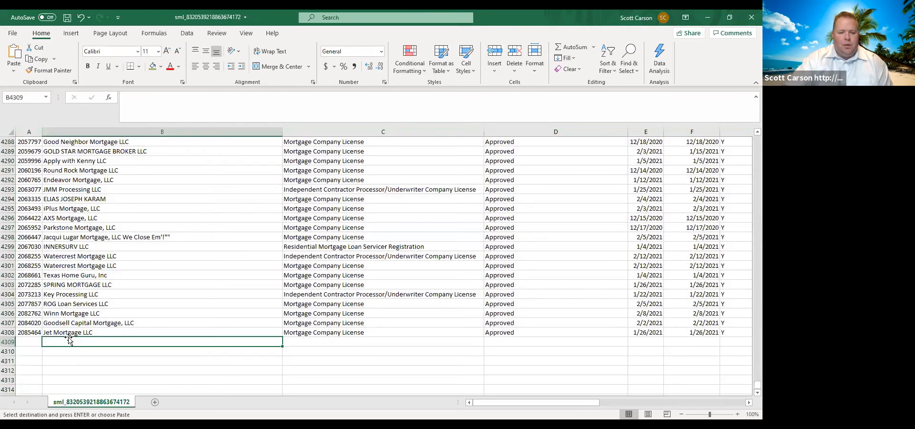
{"action": "left_click", "coordinate": [5, 333]}
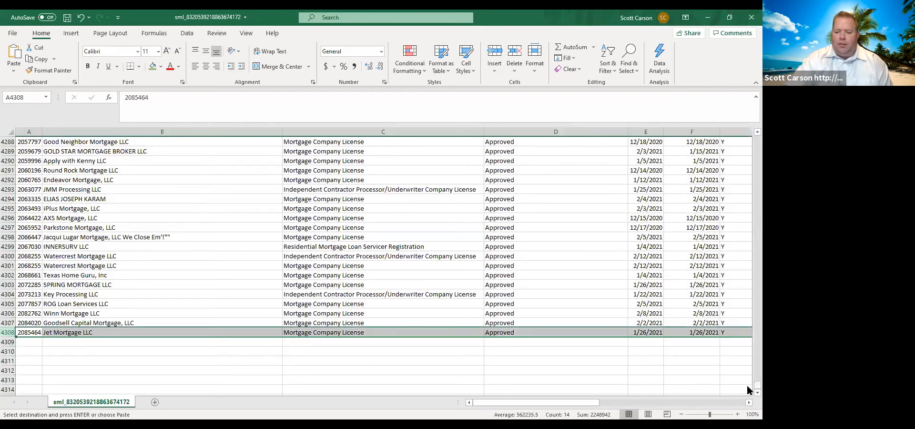
{"action": "left_click_drag", "start_coordinate": [757, 385], "coordinate": [746, 102]}
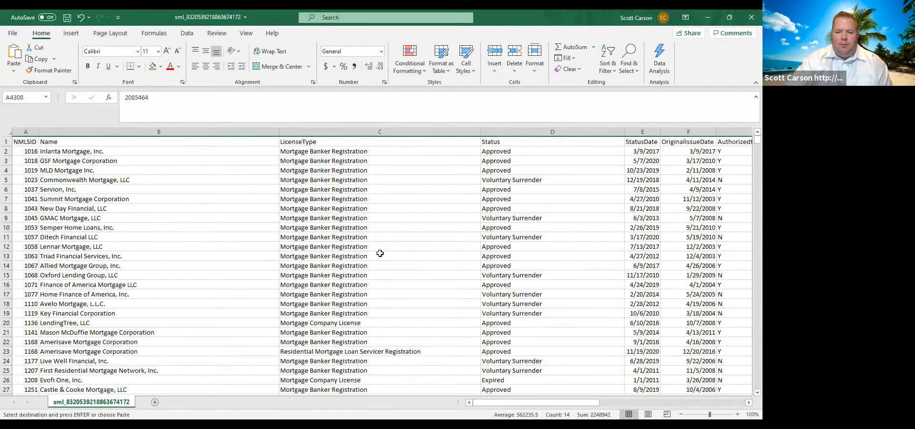
- Turn on filtering for the entire roster so every header column can be filtered
{"action": "left_click", "coordinate": [6, 132]}
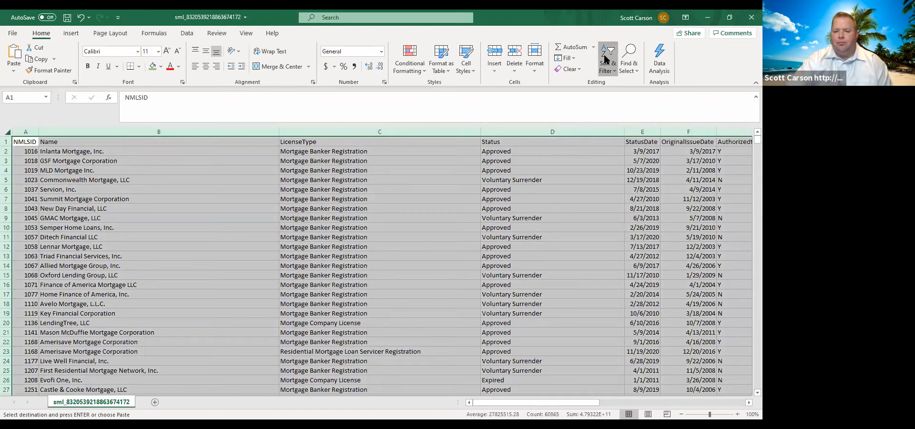
{"action": "left_click", "coordinate": [605, 55]}
{"action": "left_click", "coordinate": [623, 126]}
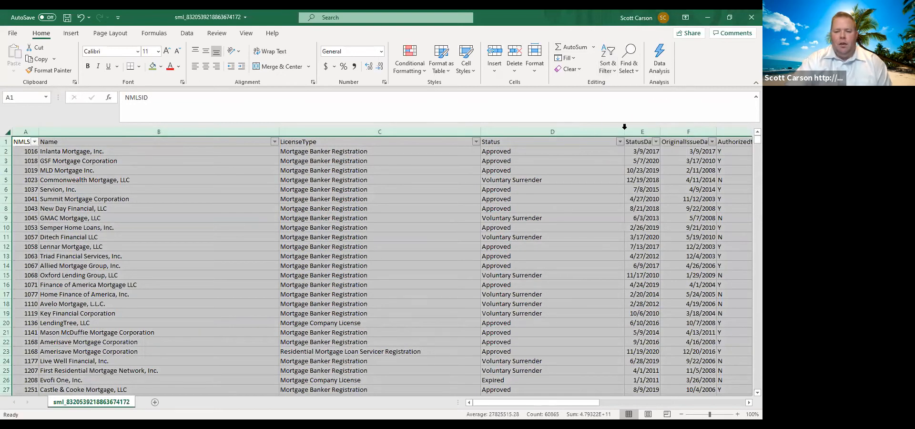
- Filter LicenseType to only Auxiliary Mortgage Loan Activity, Credit Union Subsidiary Organization, Financial Services Company Registration, and Independent Contractor Processor/Underwriter licenses
{"action": "left_click", "coordinate": [474, 142]}
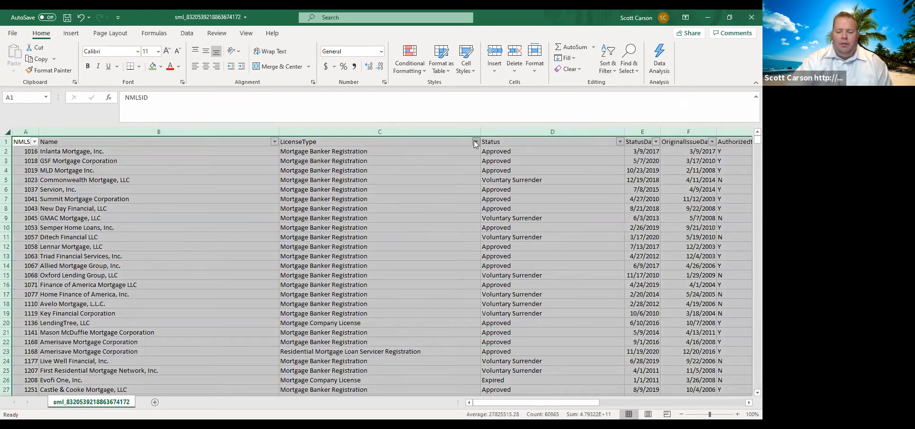
{"action": "left_click", "coordinate": [381, 254]}
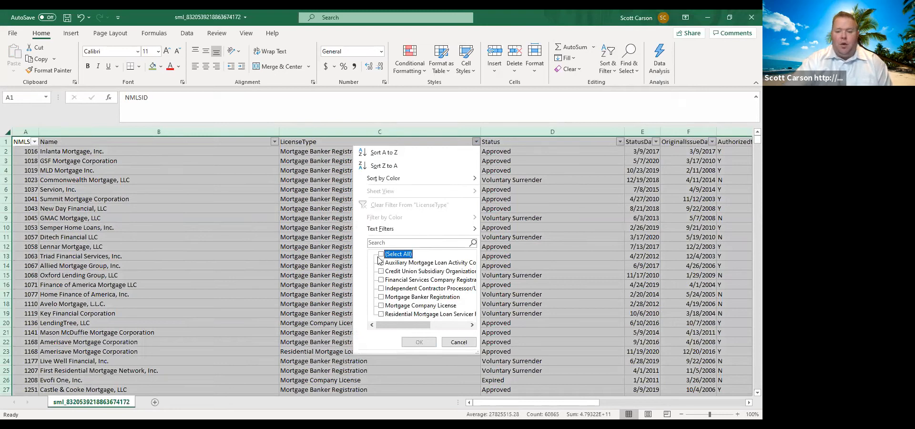
{"action": "left_click", "coordinate": [380, 263]}
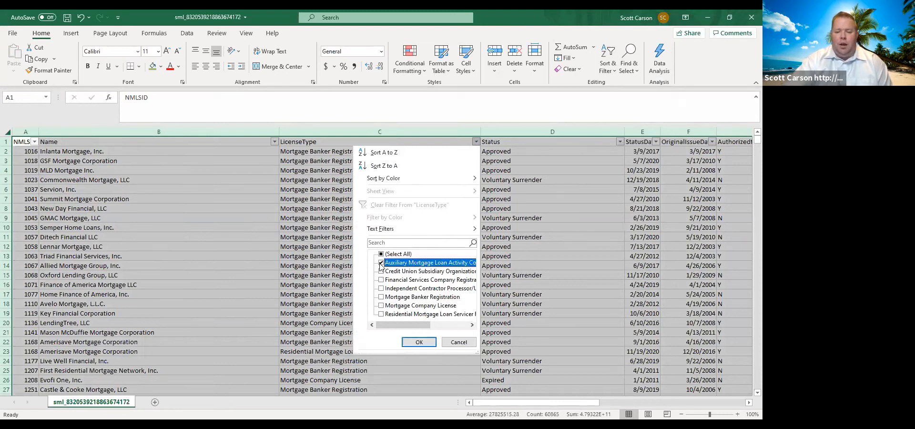
{"action": "left_click", "coordinate": [381, 272]}
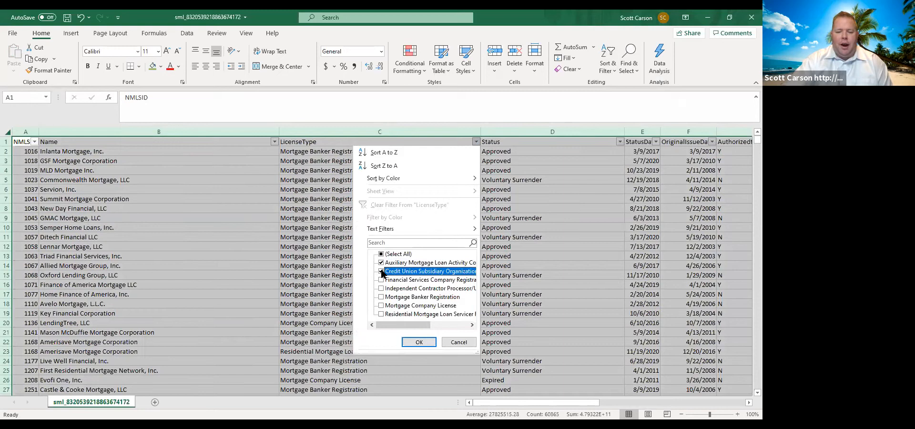
{"action": "left_click", "coordinate": [381, 280]}
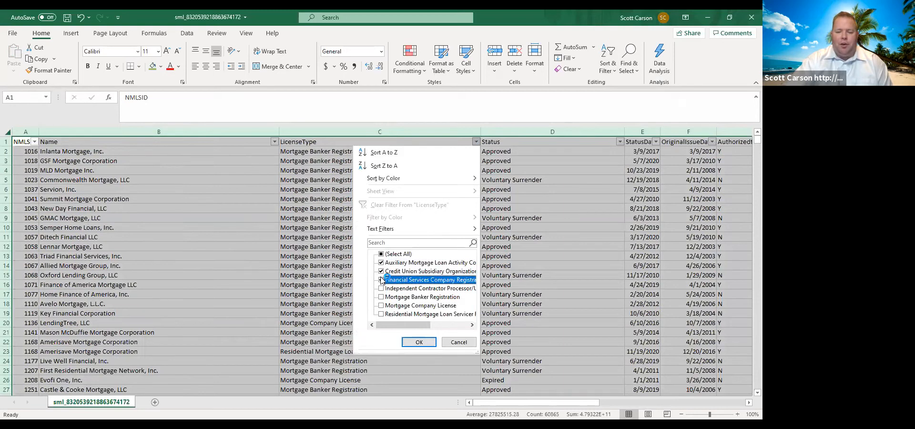
{"action": "left_click", "coordinate": [381, 288]}
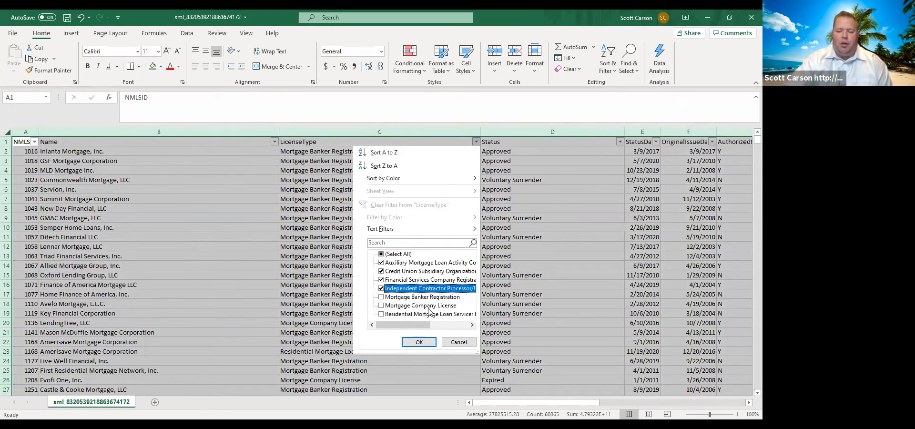
{"action": "left_click", "coordinate": [419, 343]}
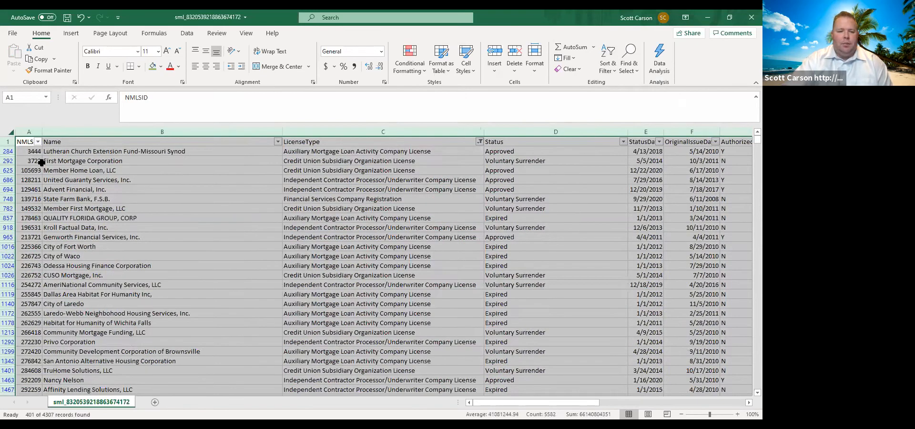
- Delete all the filtered rows from row 284 through the last listed record, row 4304
{"action": "left_click", "coordinate": [7, 151]}
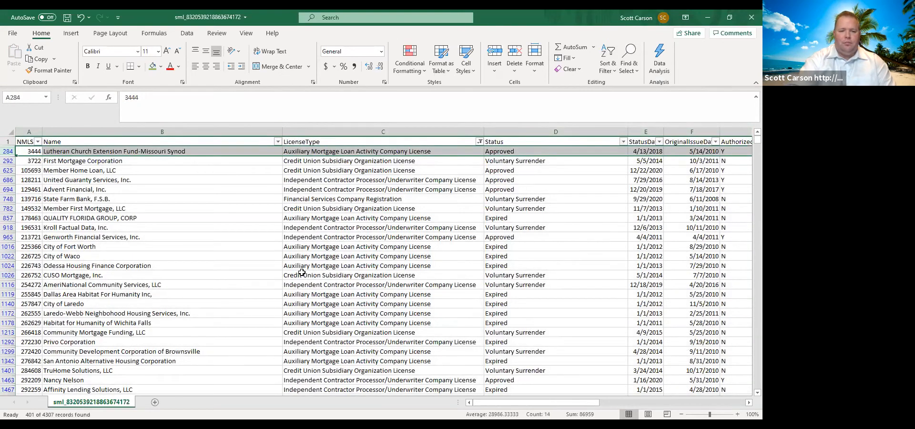
{"action": "key", "text": "shift+Page_Down"}
{"action": "key", "text": "shift+Page_Down"}
{"action": "key", "text": "shift+Page_Down"}
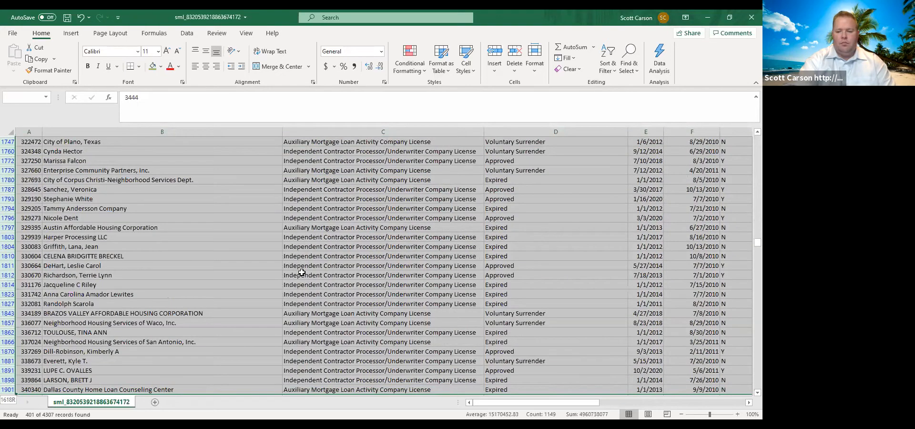
{"action": "key", "text": "ctrl+shift+Down"}
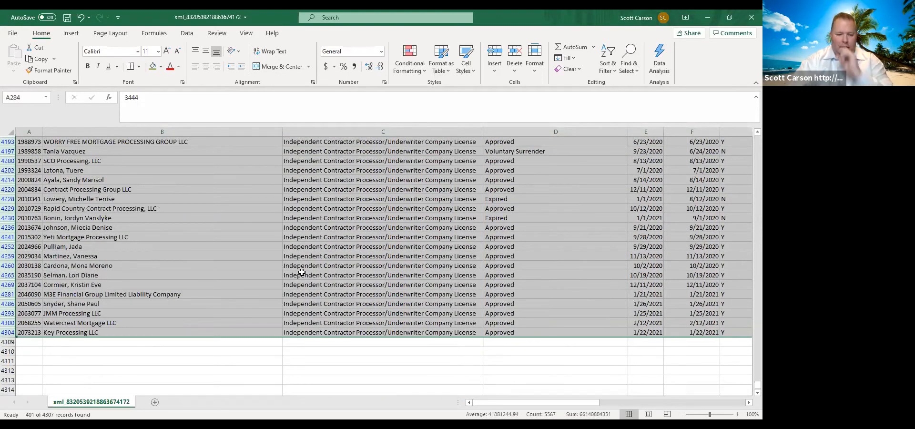
{"action": "right_click", "coordinate": [304, 271]}
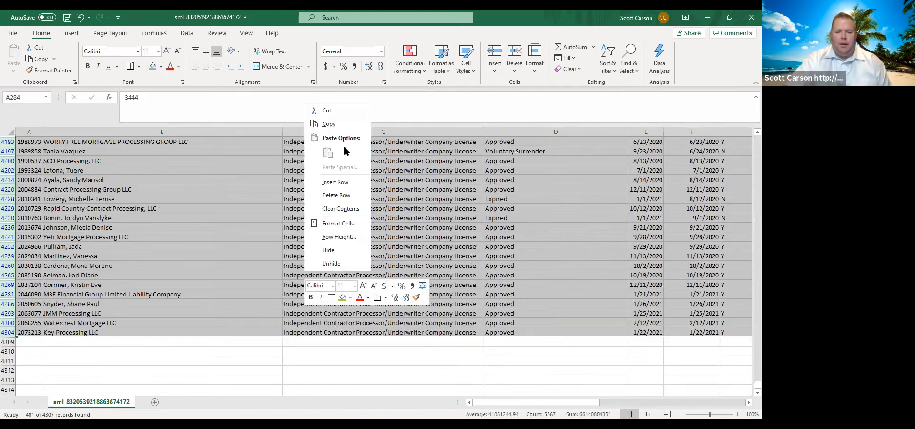
{"action": "left_click", "coordinate": [336, 196]}
- Show all remaining license types again in the LicenseType filter and check the end of the reduced list
{"action": "left_click", "coordinate": [479, 142]}
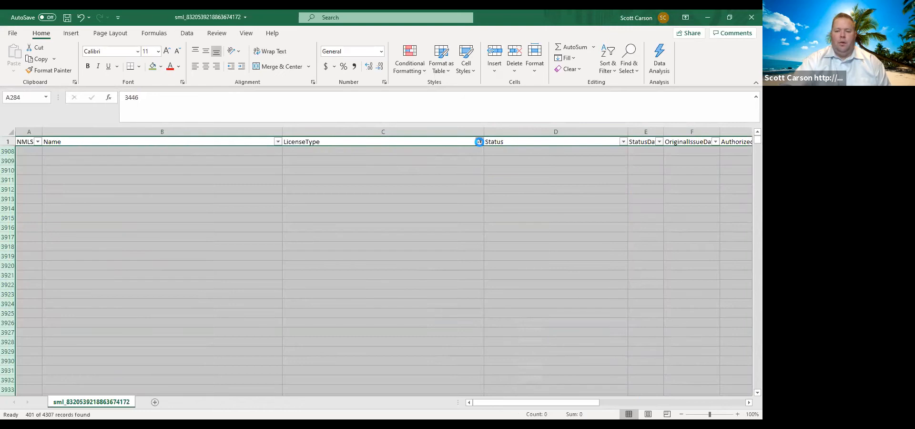
{"action": "left_click", "coordinate": [383, 255]}
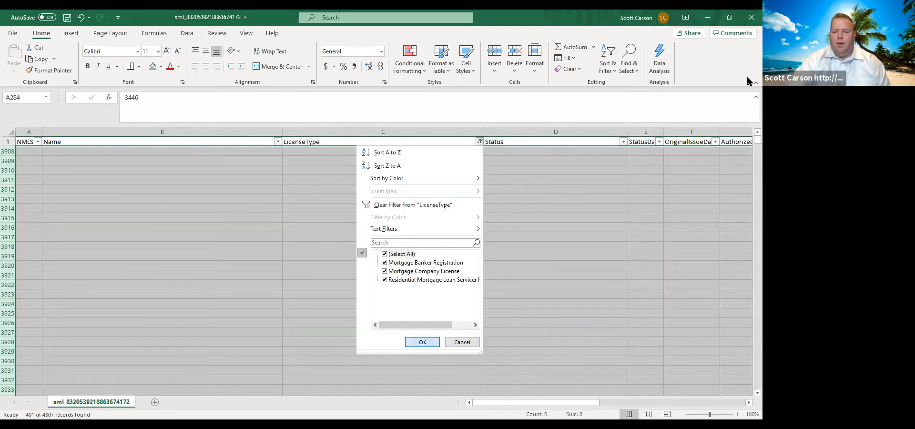
{"action": "left_click_drag", "start_coordinate": [757, 138], "coordinate": [746, 359]}
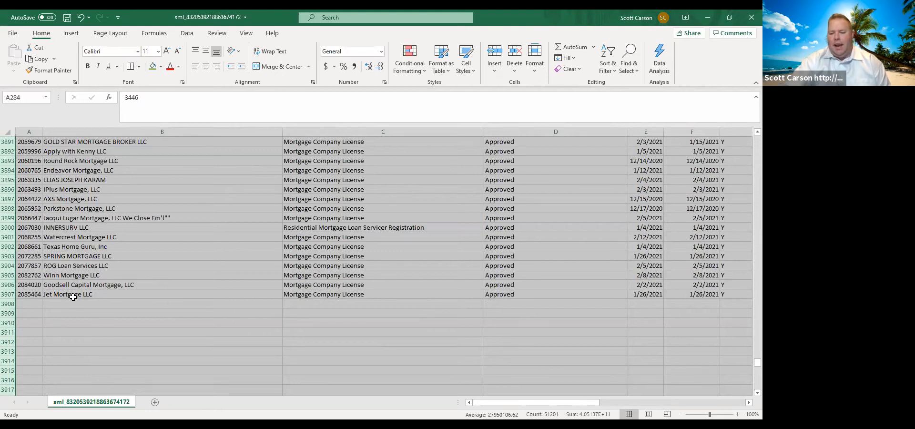
{"action": "left_click_drag", "start_coordinate": [756, 363], "coordinate": [756, 131]}
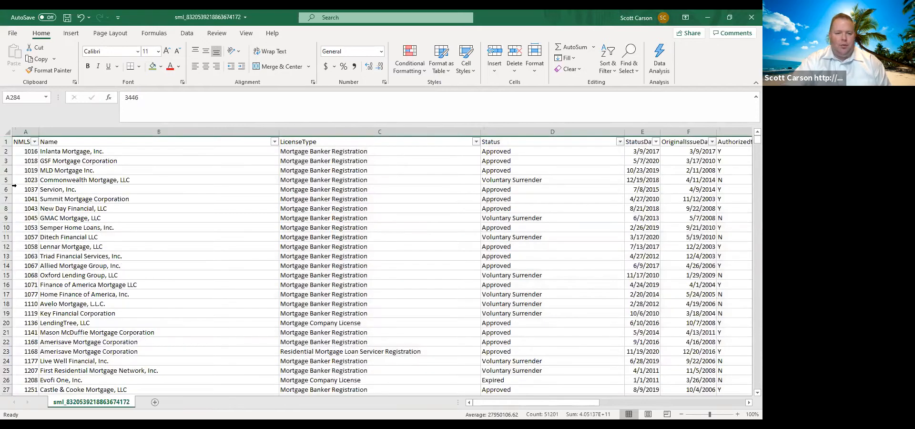
- Sort the whole roster by LicenseType on cell values from A to Z
{"action": "left_click", "coordinate": [8, 133]}
{"action": "left_click", "coordinate": [604, 58]}
{"action": "left_click", "coordinate": [634, 111]}
{"action": "left_click", "coordinate": [221, 175]}
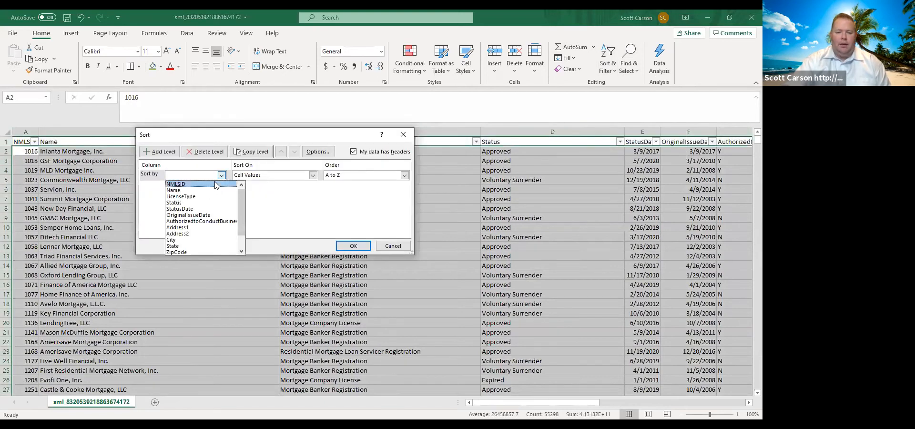
{"action": "left_click", "coordinate": [204, 197]}
{"action": "left_click", "coordinate": [354, 246]}
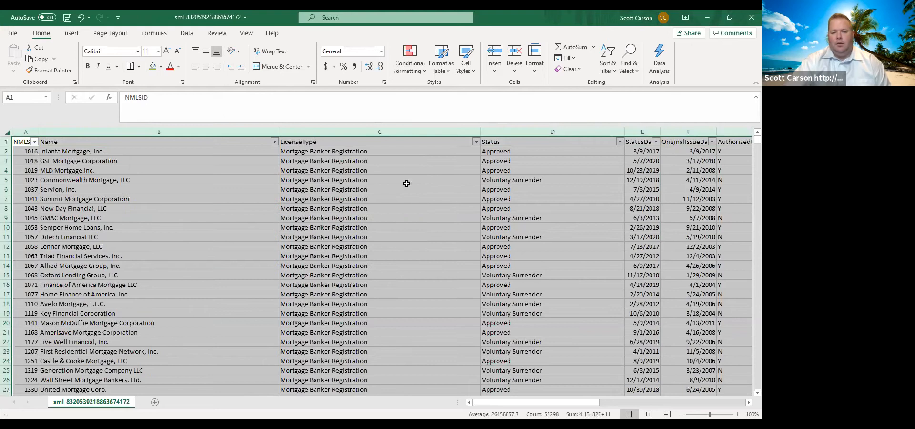
- Filter the Status column to show only Expired, Ordered to Surrender, Revoked and Voluntary Surrender records
{"action": "left_click", "coordinate": [389, 152]}
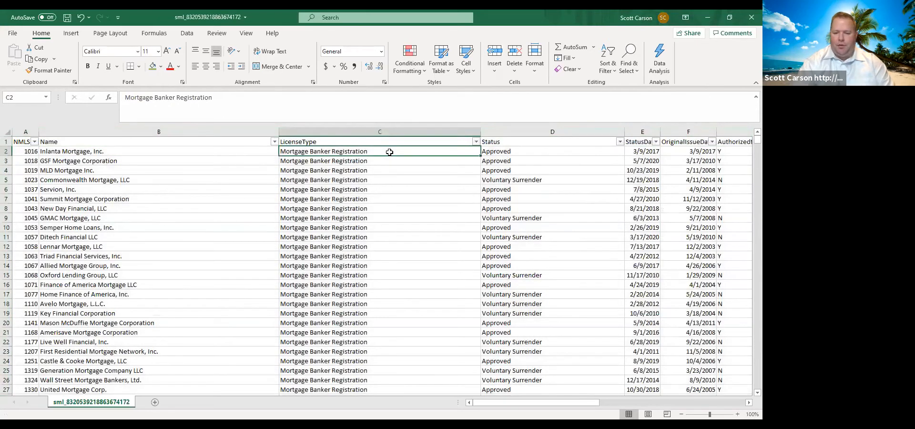
{"action": "left_click", "coordinate": [620, 142]}
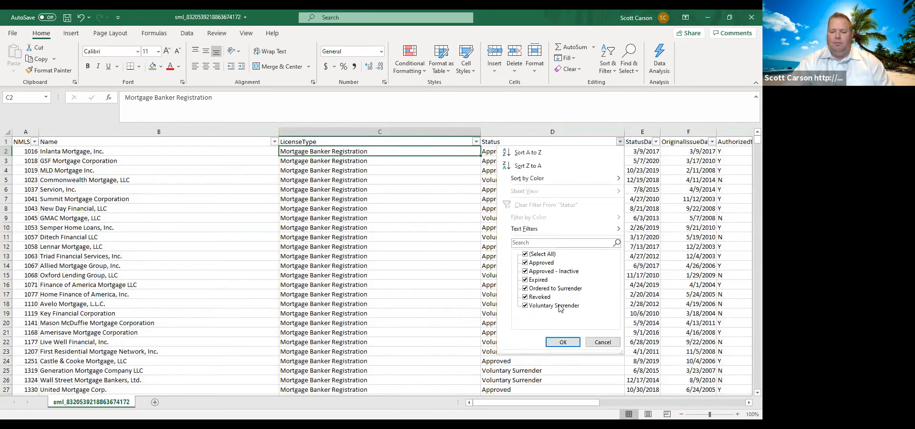
{"action": "left_click", "coordinate": [526, 255]}
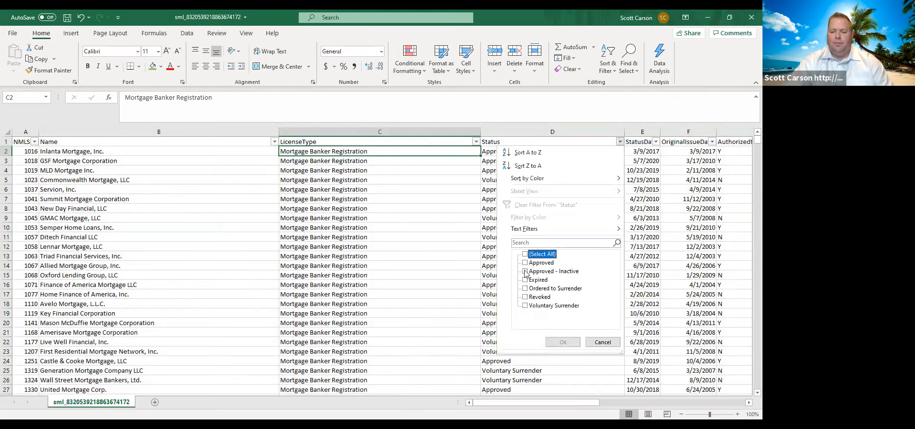
{"action": "left_click", "coordinate": [525, 281]}
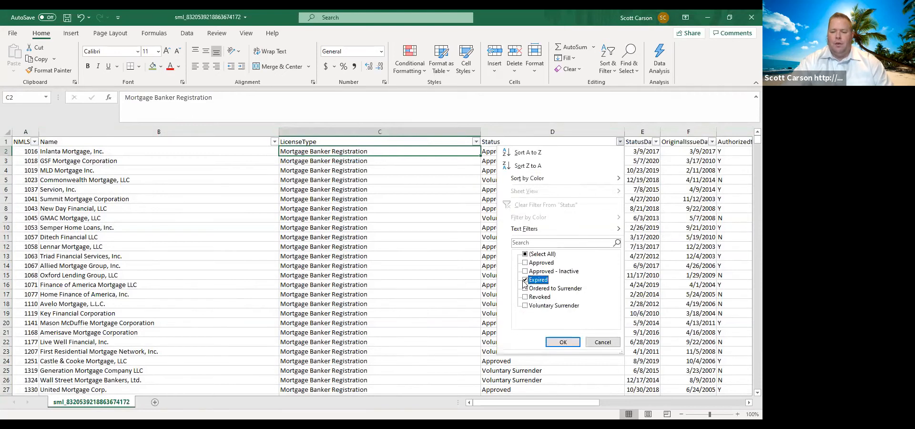
{"action": "left_click", "coordinate": [526, 297]}
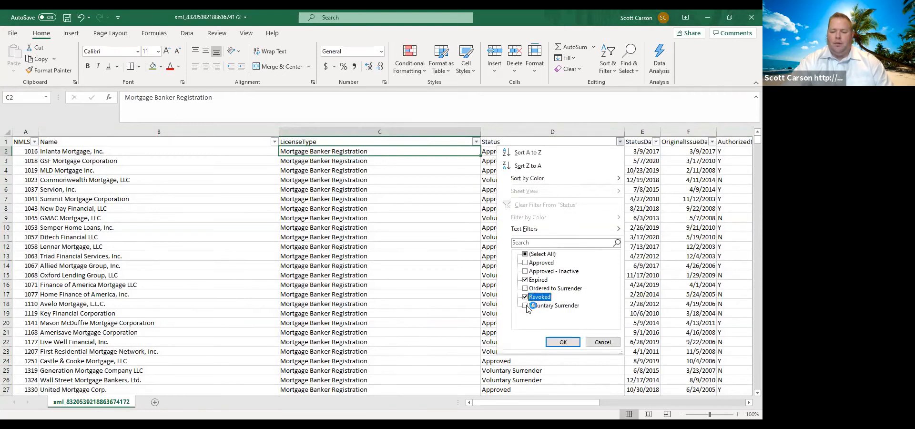
{"action": "left_click", "coordinate": [525, 306]}
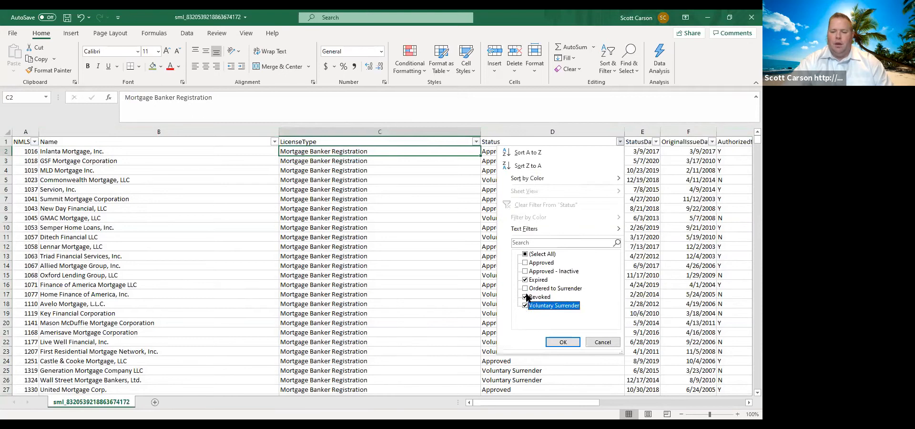
{"action": "left_click", "coordinate": [525, 288]}
{"action": "left_click", "coordinate": [568, 344]}
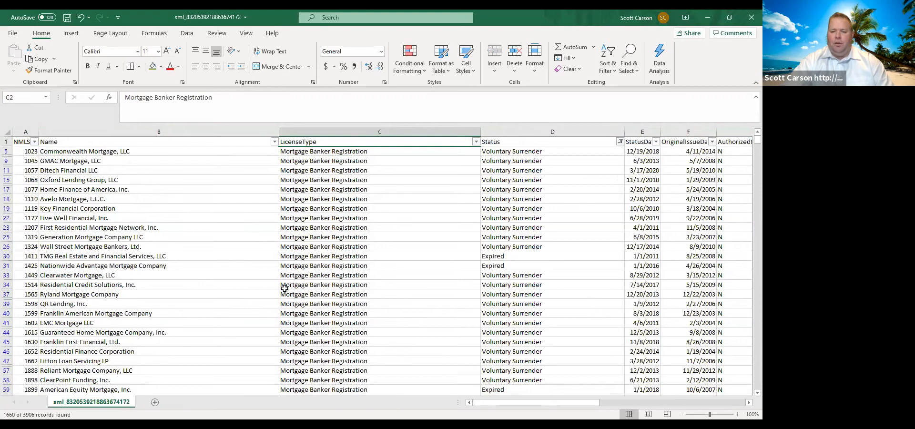
- Delete all the filtered inactive-status rows from row 5 through the last listed record, row 3896
{"action": "scroll", "coordinate": [645, 202], "scroll_direction": "down", "scroll_amount": 1}
{"action": "scroll", "coordinate": [645, 201], "scroll_direction": "down", "scroll_amount": 4}
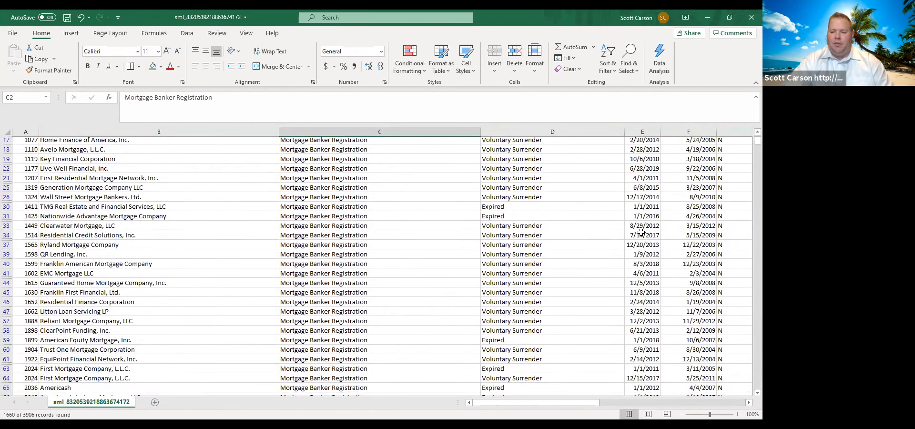
{"action": "scroll", "coordinate": [627, 364], "scroll_direction": "up", "scroll_amount": 5}
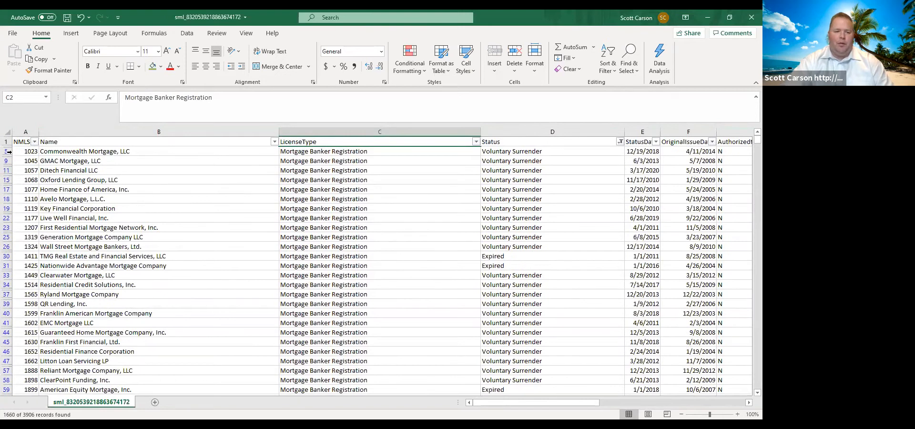
{"action": "left_click", "coordinate": [8, 151]}
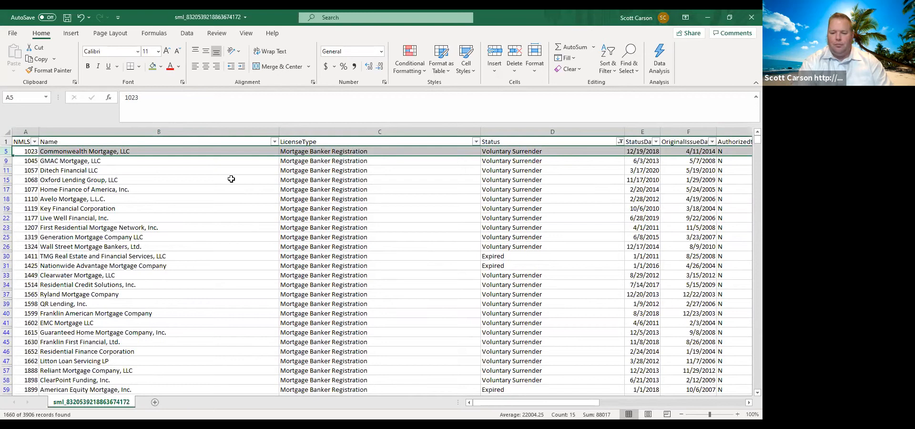
{"action": "key", "text": "shift+Down"}
{"action": "key", "text": "shift+Down"}
{"action": "key", "text": "shift+Down"}
{"action": "key", "text": "shift+Down"}
{"action": "key", "text": "shift+Down"}
{"action": "key", "text": "shift+Down"}
{"action": "key", "text": "shift+Down"}
{"action": "key", "text": "shift+Down"}
{"action": "key", "text": "shift+Down"}
{"action": "key", "text": "shift+Down"}
{"action": "key", "text": "shift+Down"}
{"action": "key", "text": "shift+Down"}
{"action": "key", "text": "shift+Down"}
{"action": "key", "text": "shift+Down"}
{"action": "key", "text": "shift+Down"}
{"action": "key", "text": "shift+Down"}
{"action": "key", "text": "shift+Down"}
{"action": "key", "text": "shift+Down"}
{"action": "key", "text": "shift+Down"}
{"action": "key", "text": "shift+Down"}
{"action": "key", "text": "shift+Down"}
{"action": "key", "text": "shift+Down"}
{"action": "key", "text": "shift+Down"}
{"action": "key", "text": "shift+Down"}
{"action": "key", "text": "shift+Down"}
{"action": "key", "text": "shift+Down"}
{"action": "key", "text": "shift+Down"}
{"action": "key", "text": "shift+Down"}
{"action": "key", "text": "shift+Down"}
{"action": "key", "text": "shift+Down"}
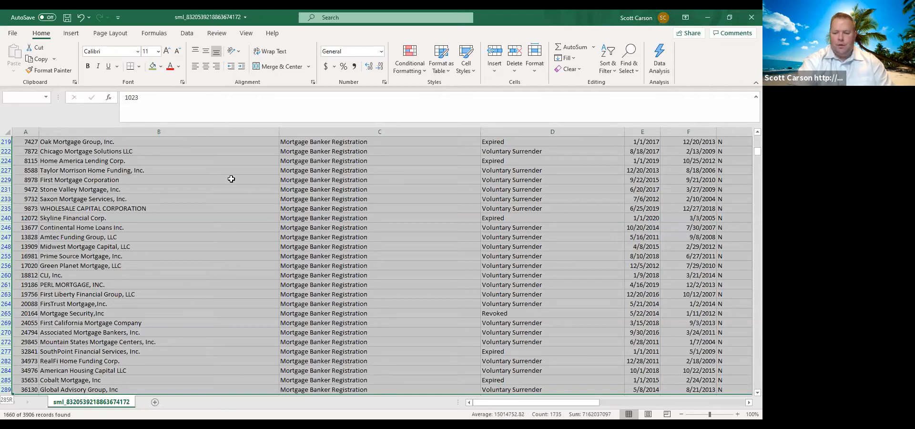
{"action": "left_click_drag", "start_coordinate": [6, 401], "coordinate": [6, 332]}
{"action": "key", "text": "shift+Page_Up"}
{"action": "key", "text": "shift+Page_Up"}
{"action": "key", "text": "shift+Page_Up"}
{"action": "key", "text": "shift+Page_Up"}
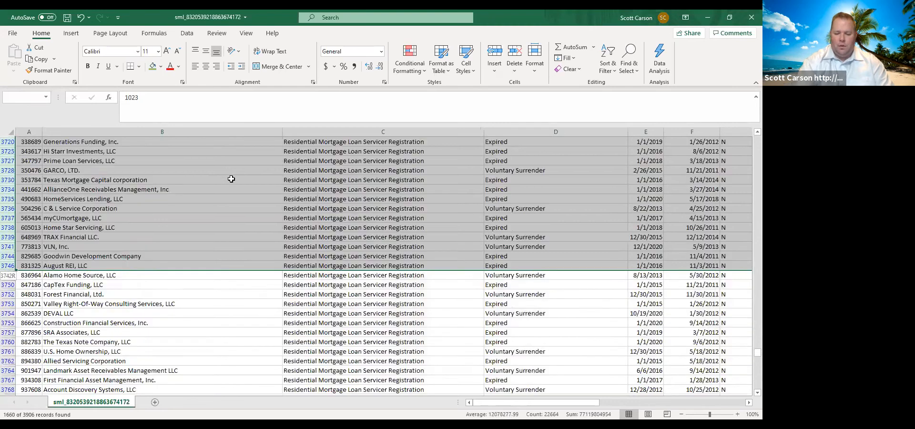
{"action": "key", "text": "shift+Page_Down"}
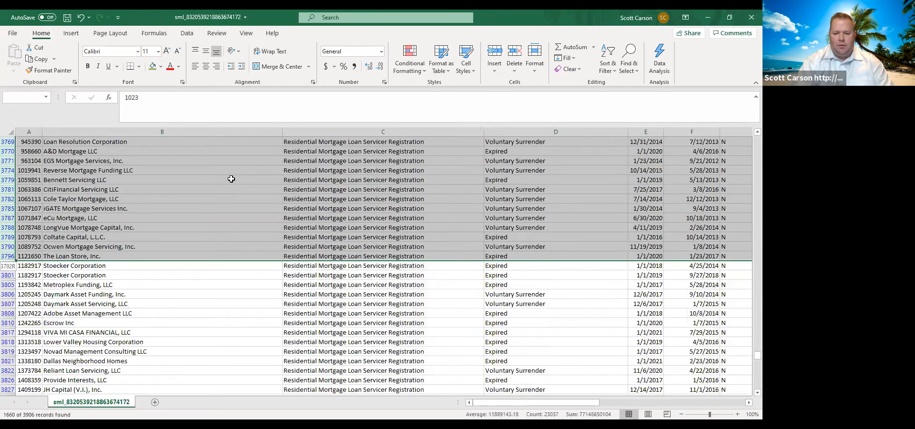
{"action": "key", "text": "shift+Down"}
{"action": "key", "text": "shift+Down"}
{"action": "key", "text": "shift+Down"}
{"action": "key", "text": "shift+Down"}
{"action": "key", "text": "shift+Down"}
{"action": "key", "text": "shift+Down"}
{"action": "key", "text": "shift+Down"}
{"action": "key", "text": "shift+Down"}
{"action": "key", "text": "shift+Down"}
{"action": "key", "text": "shift+Down"}
{"action": "key", "text": "shift+Down"}
{"action": "key", "text": "shift+Down"}
{"action": "key", "text": "shift+Down"}
{"action": "key", "text": "shift+Down"}
{"action": "key", "text": "shift+Down"}
{"action": "key", "text": "shift+Down"}
{"action": "key", "text": "shift+Down"}
{"action": "key", "text": "shift+Down"}
{"action": "key", "text": "shift+Down"}
{"action": "key", "text": "shift+Down"}
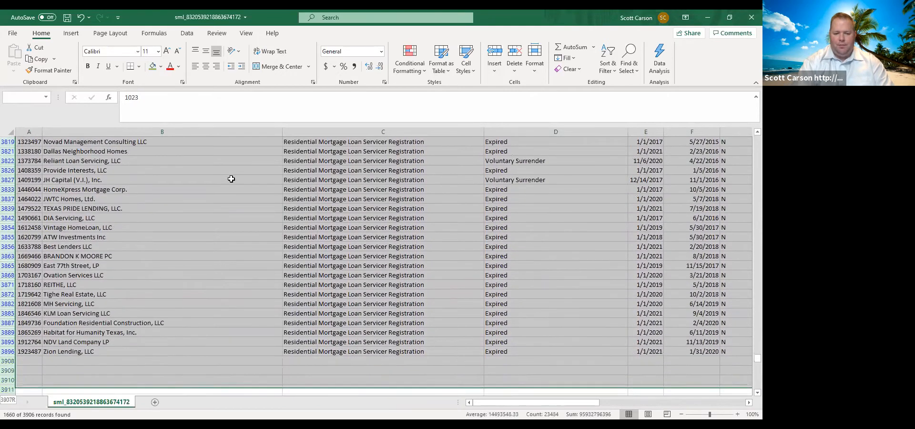
{"action": "key", "text": "shift+Down"}
{"action": "key", "text": "shift+Down"}
{"action": "key", "text": "shift+Down"}
{"action": "key", "text": "shift+Down"}
{"action": "key", "text": "shift+Down"}
{"action": "key", "text": "shift+Down"}
{"action": "key", "text": "shift+Down"}
{"action": "key", "text": "shift+Down"}
{"action": "key", "text": "shift+Down"}
{"action": "key", "text": "shift+Down"}
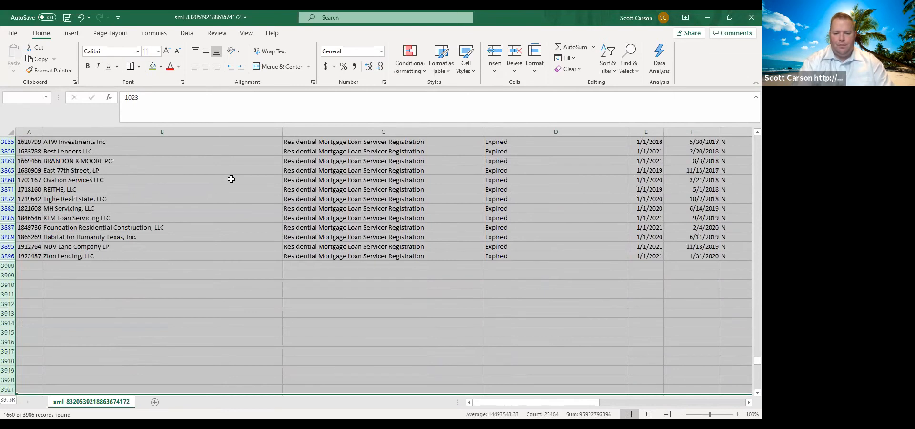
{"action": "key", "text": "ctrl+shift+Up"}
{"action": "right_click", "coordinate": [324, 163]}
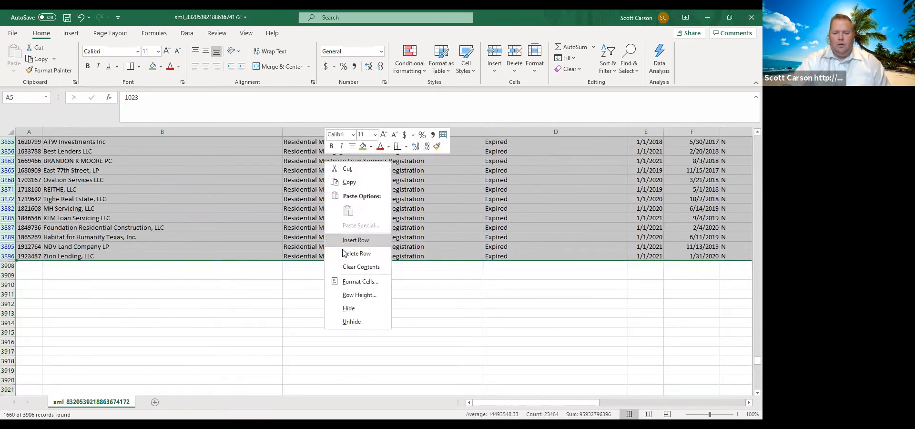
{"action": "left_click", "coordinate": [343, 253]}
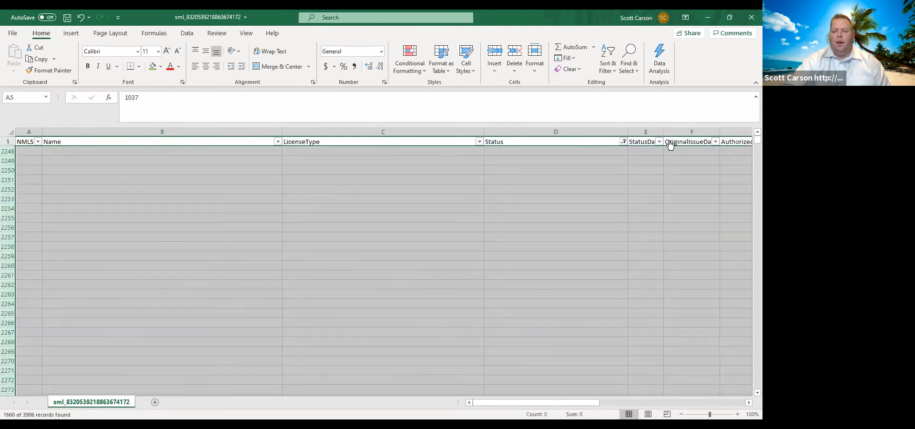
- Show all remaining statuses again in the Status filter and clear the row selection
{"action": "left_click", "coordinate": [624, 142]}
{"action": "left_click", "coordinate": [528, 254]}
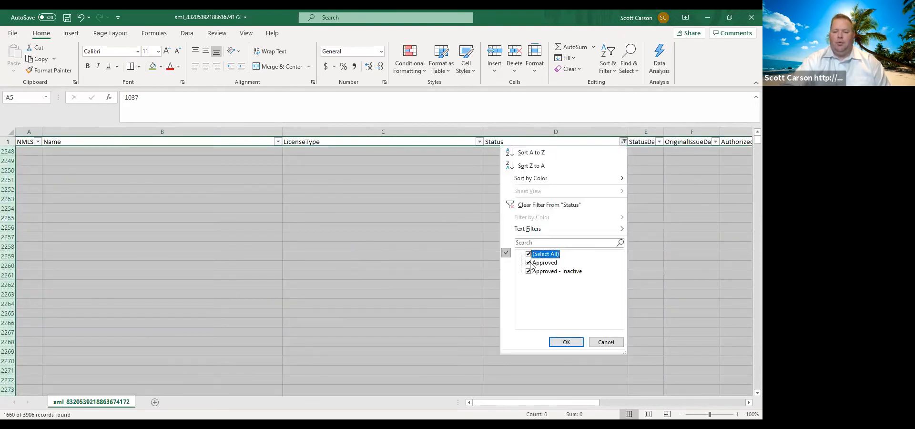
{"action": "left_click", "coordinate": [555, 344]}
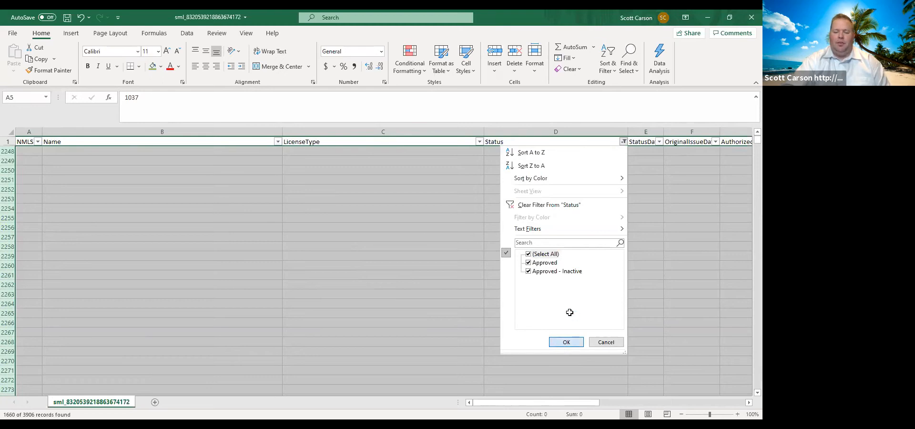
{"action": "left_click", "coordinate": [436, 189]}
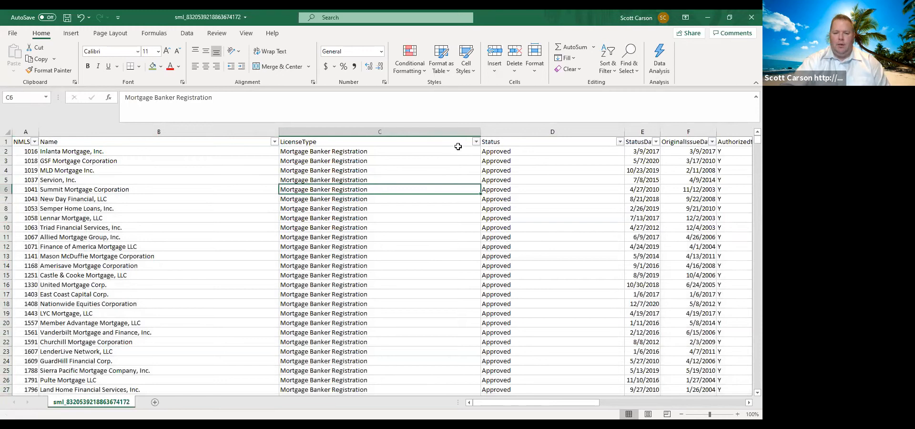
- Filter the LicenseType column to show only Mortgage Banker Registration records
{"action": "left_click", "coordinate": [476, 141]}
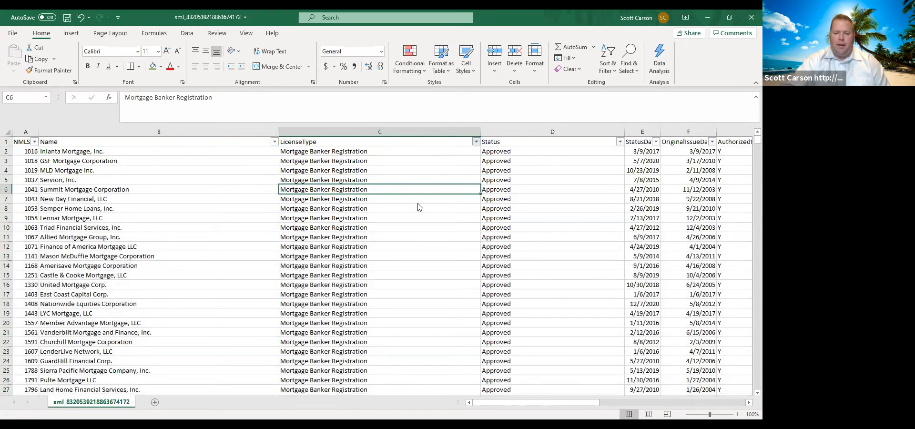
{"action": "left_click", "coordinate": [381, 254]}
{"action": "left_click", "coordinate": [381, 263]}
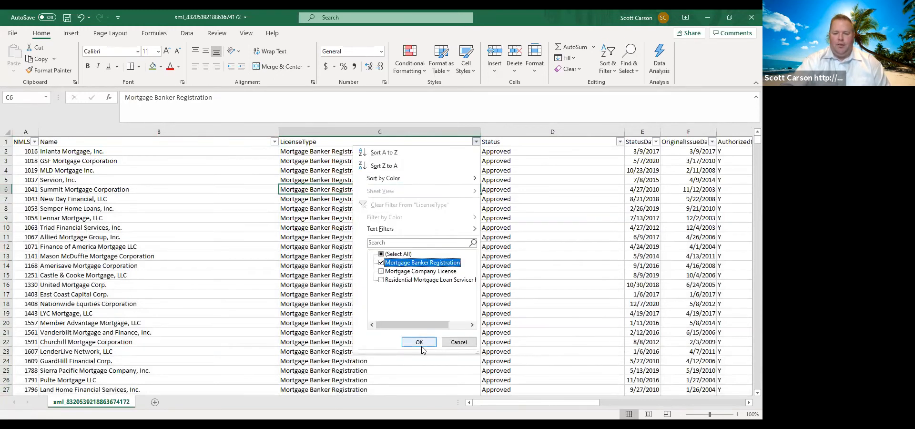
{"action": "key", "text": "Return"}
- Select the filtered LicenseType cells from C2 through C417 to count the Mortgage Banker Registration records
{"action": "left_click", "coordinate": [361, 152]}
{"action": "key", "text": "shift+Down"}
{"action": "key", "text": "shift+Down"}
{"action": "key", "text": "shift+Down"}
{"action": "key", "text": "shift+Down"}
{"action": "key", "text": "shift+Down"}
{"action": "key", "text": "shift+Down"}
{"action": "key", "text": "shift+Down"}
{"action": "key", "text": "shift+Down"}
{"action": "key", "text": "shift+Down"}
{"action": "key", "text": "shift+Down"}
{"action": "key", "text": "shift+Down"}
{"action": "key", "text": "shift+Down"}
{"action": "key", "text": "shift+Down"}
{"action": "key", "text": "shift+Down"}
{"action": "key", "text": "shift+Down"}
{"action": "key", "text": "shift+Down"}
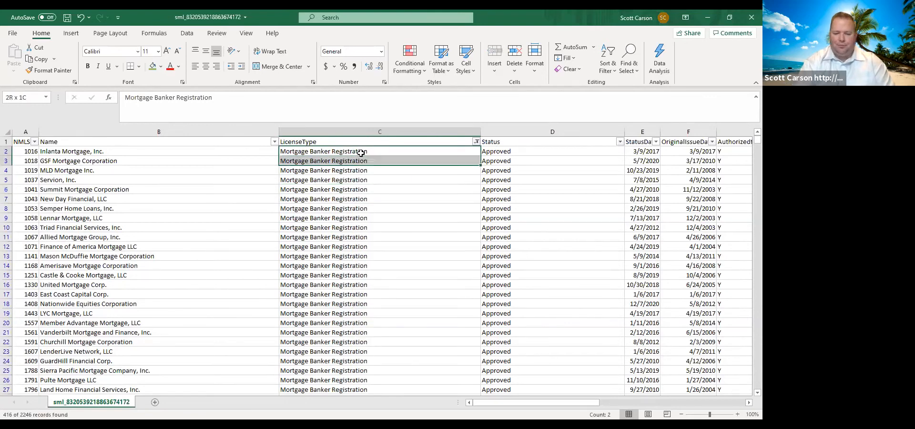
{"action": "key", "text": "shift+Down"}
{"action": "key", "text": "shift+Down"}
{"action": "key", "text": "shift+Down"}
{"action": "key", "text": "shift+Down"}
{"action": "key", "text": "shift+Down"}
{"action": "key", "text": "shift+Down"}
{"action": "key", "text": "shift+Down"}
{"action": "key", "text": "shift+Down"}
{"action": "key", "text": "shift+Down"}
{"action": "key", "text": "shift+Down"}
{"action": "key", "text": "shift+Down"}
{"action": "key", "text": "shift+Down"}
{"action": "key", "text": "shift+Down"}
{"action": "key", "text": "shift+Down"}
{"action": "key", "text": "shift+Down"}
{"action": "key", "text": "shift+Down"}
{"action": "key", "text": "shift+Down"}
{"action": "key", "text": "shift+Down"}
{"action": "key", "text": "shift+Down"}
{"action": "key", "text": "shift+Down"}
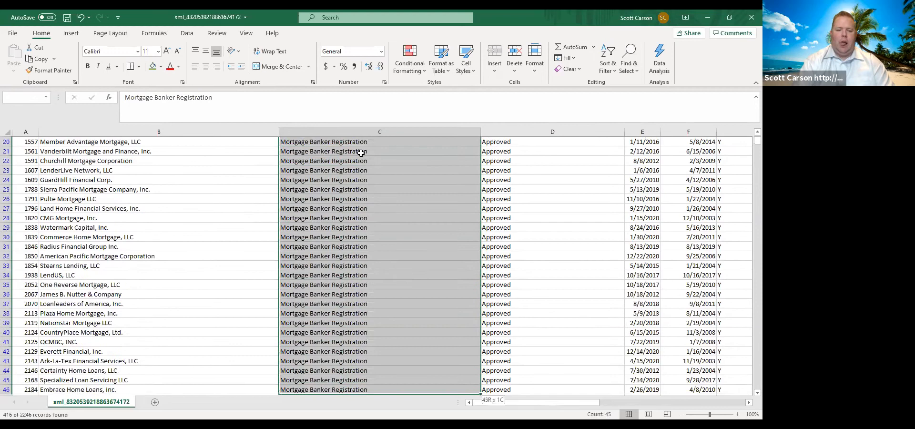
{"action": "key", "text": "shift+Down"}
{"action": "key", "text": "shift+Down"}
{"action": "key", "text": "shift+Down"}
{"action": "key", "text": "shift+Down"}
{"action": "key", "text": "shift+Down"}
{"action": "key", "text": "shift+Down"}
{"action": "key", "text": "shift+Down"}
{"action": "key", "text": "shift+Down"}
{"action": "key", "text": "shift+Down"}
{"action": "key", "text": "shift+Down"}
{"action": "key", "text": "shift+Down"}
{"action": "key", "text": "shift+Down"}
{"action": "key", "text": "shift+Down"}
{"action": "key", "text": "shift+Down"}
{"action": "key", "text": "shift+Down"}
{"action": "key", "text": "shift+Down"}
{"action": "key", "text": "shift+Down"}
{"action": "key", "text": "shift+Down"}
{"action": "key", "text": "shift+Down"}
{"action": "key", "text": "shift+Down"}
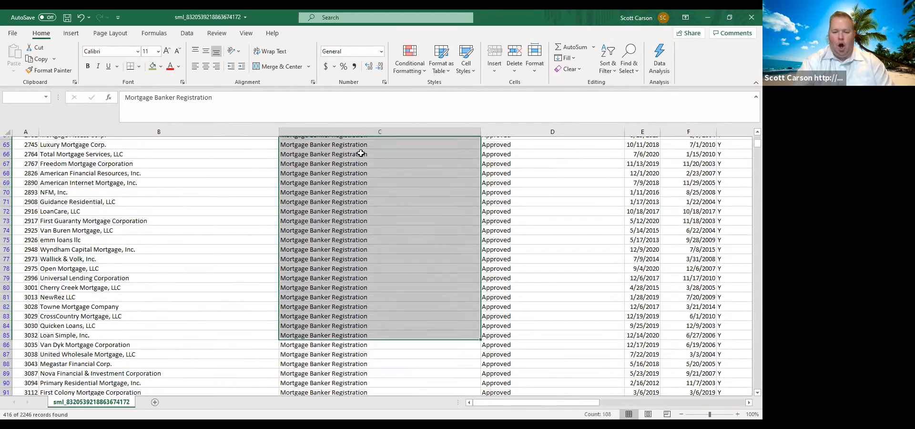
{"action": "key", "text": "shift+Down"}
{"action": "key", "text": "shift+Down"}
{"action": "key", "text": "shift+Down"}
{"action": "key", "text": "shift+Down"}
{"action": "key", "text": "shift+Down"}
{"action": "key", "text": "shift+Down"}
{"action": "key", "text": "shift+Down"}
{"action": "key", "text": "shift+Down"}
{"action": "key", "text": "shift+Down"}
{"action": "key", "text": "shift+Down"}
{"action": "key", "text": "shift+Down"}
{"action": "key", "text": "shift+Down"}
{"action": "key", "text": "shift+Down"}
{"action": "key", "text": "shift+Down"}
{"action": "key", "text": "shift+Down"}
{"action": "key", "text": "shift+Down"}
{"action": "key", "text": "shift+Down"}
{"action": "key", "text": "shift+Down"}
{"action": "key", "text": "shift+Down"}
{"action": "key", "text": "shift+Down"}
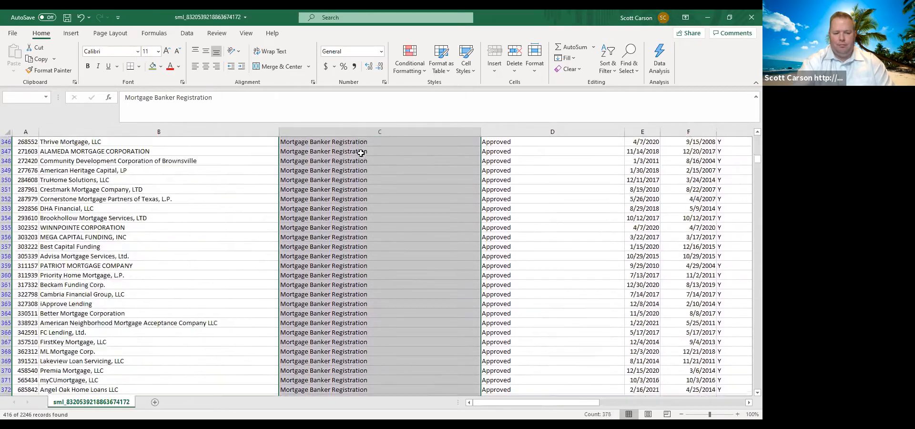
{"action": "key", "text": "shift+Up"}
{"action": "key", "text": "shift+Up"}
{"action": "key", "text": "shift+Up"}
{"action": "key", "text": "shift+Up"}
{"action": "key", "text": "shift+Up"}
{"action": "key", "text": "shift+Up"}
{"action": "key", "text": "shift+Up"}
{"action": "key", "text": "shift+Up"}
{"action": "key", "text": "shift+Up"}
{"action": "key", "text": "shift+Up"}
{"action": "key", "text": "shift+Up"}
{"action": "key", "text": "shift+Up"}
{"action": "key", "text": "shift+Up"}
{"action": "key", "text": "shift+Up"}
{"action": "key", "text": "shift+Up"}
{"action": "key", "text": "shift+Up"}
{"action": "key", "text": "shift+Up"}
{"action": "key", "text": "shift+Up"}
{"action": "key", "text": "shift+Up"}
{"action": "key", "text": "shift+Up"}
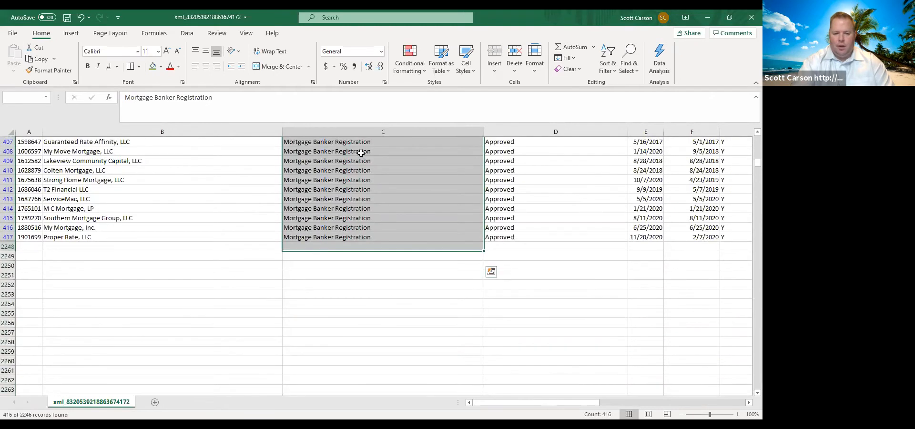
{"action": "key", "text": "shift+Up"}
{"action": "key", "text": "shift+Up"}
{"action": "key", "text": "shift+Down"}
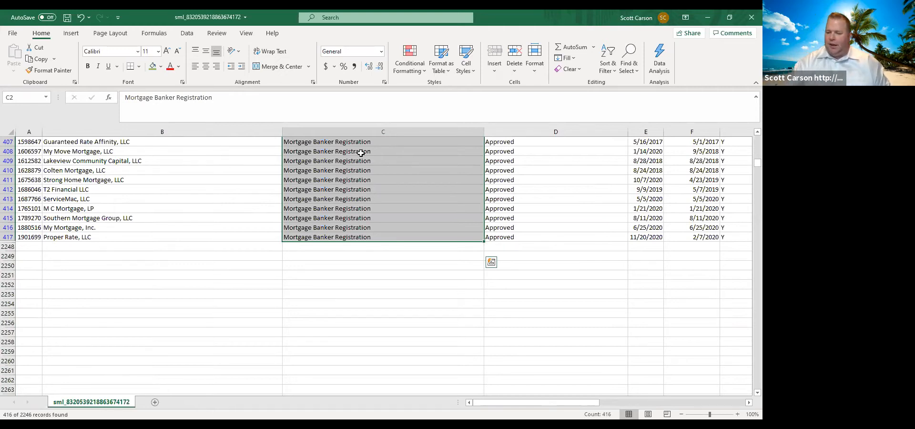
{"action": "scroll", "coordinate": [361, 153], "scroll_direction": "up", "scroll_amount": 20}
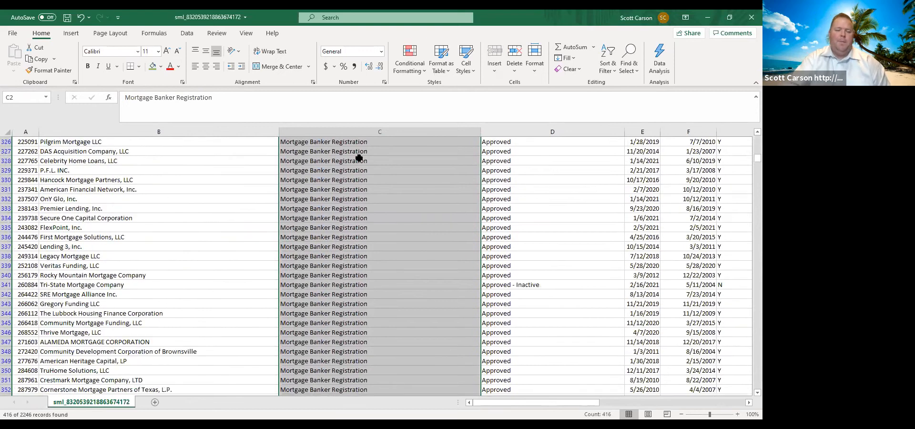
{"action": "scroll", "coordinate": [359, 156], "scroll_direction": "up", "scroll_amount": 20}
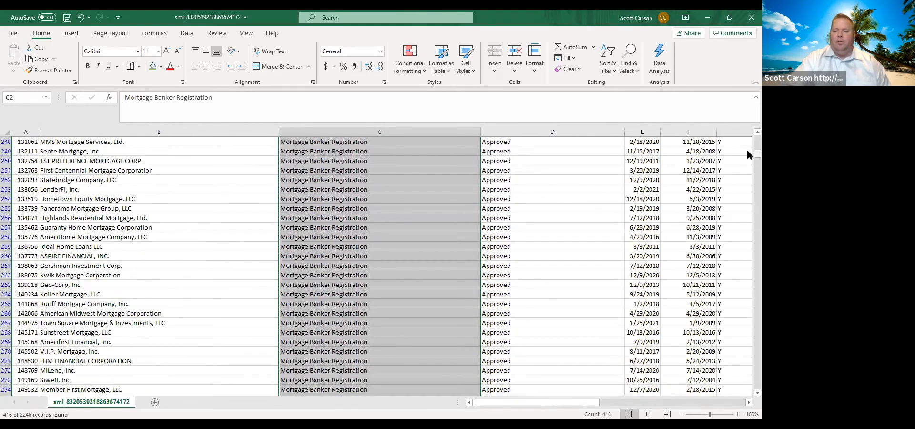
{"action": "left_click_drag", "start_coordinate": [748, 150], "coordinate": [747, 130]}
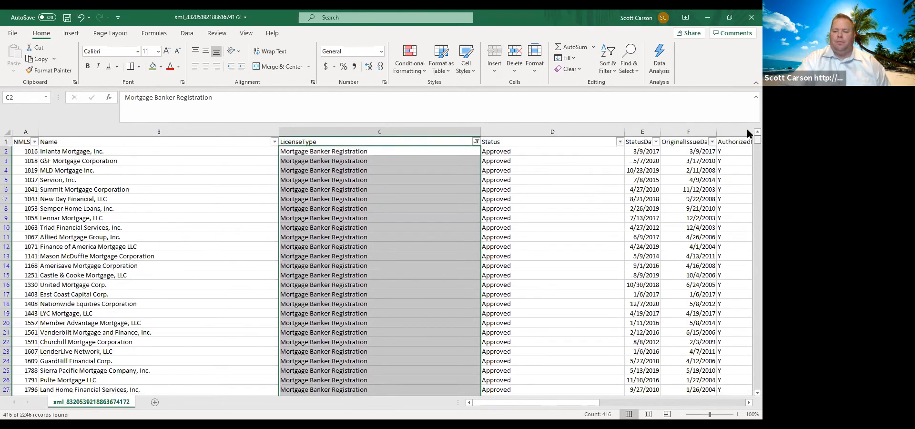
- Examine the address, city, state, phone, fax and e-mail columns of the filtered mortgage banker records
{"action": "left_click", "coordinate": [95, 151]}
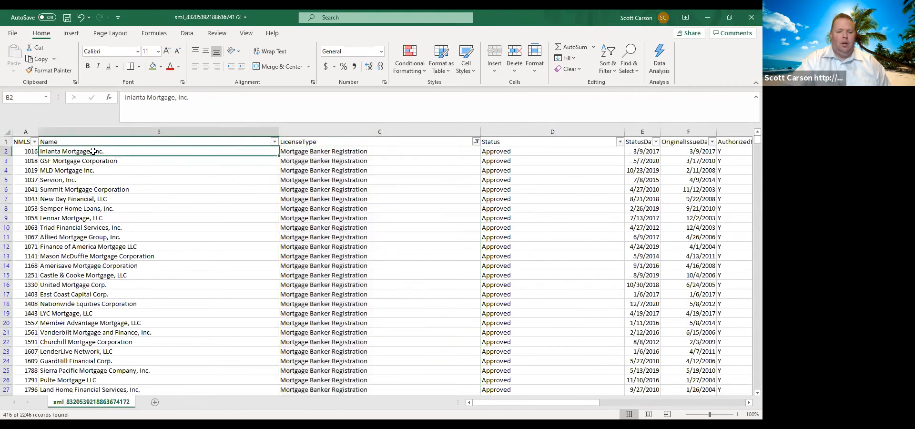
{"action": "left_click", "coordinate": [246, 34]}
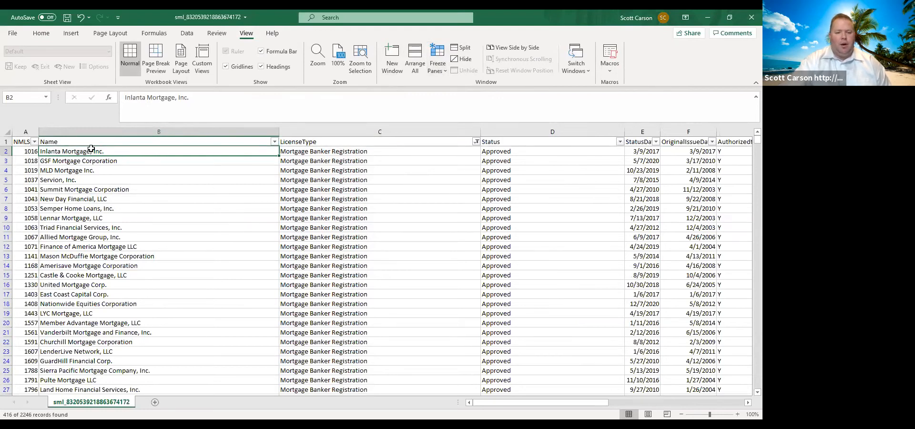
{"action": "left_click", "coordinate": [747, 402]}
{"action": "left_click", "coordinate": [747, 402]}
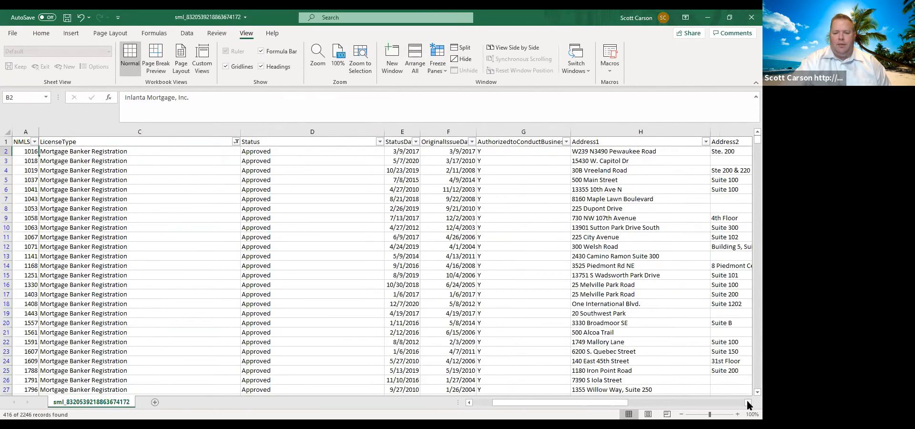
{"action": "left_click", "coordinate": [747, 402]}
{"action": "left_click", "coordinate": [747, 401]}
{"action": "left_click", "coordinate": [747, 402]}
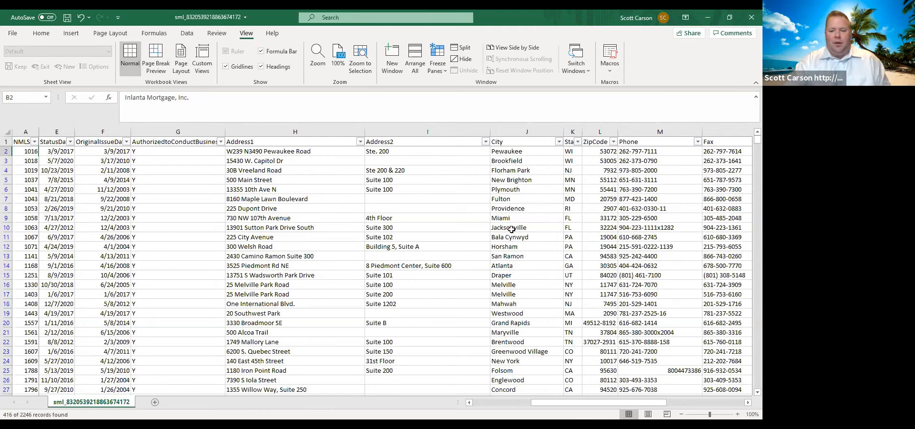
{"action": "left_click_drag", "start_coordinate": [612, 405], "coordinate": [689, 390]}
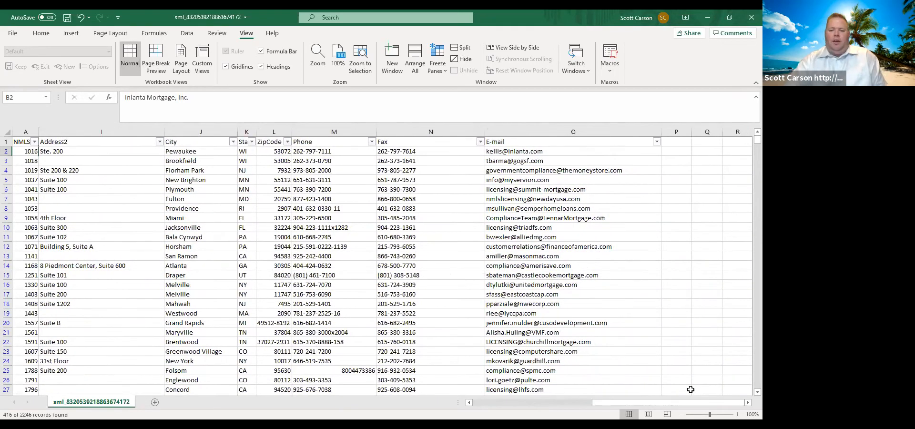
- Review the kinds of contact addresses in the E-mail column, then return to the roster's first columns
{"action": "left_click", "coordinate": [510, 191]}
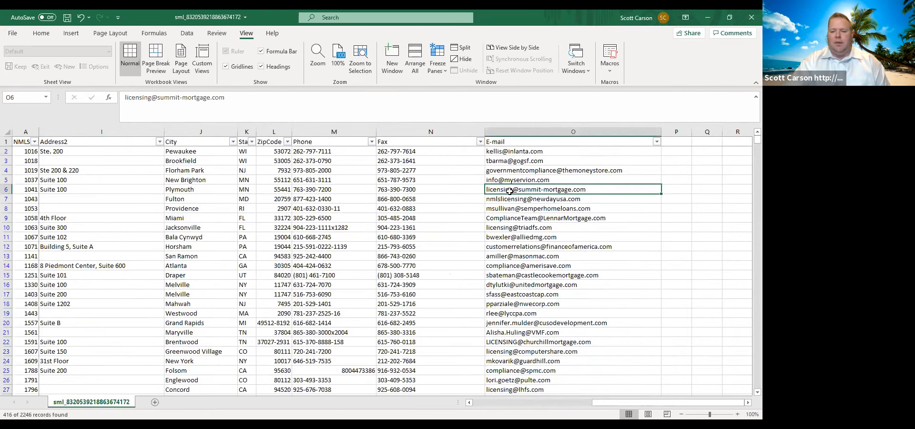
{"action": "left_click", "coordinate": [495, 201]}
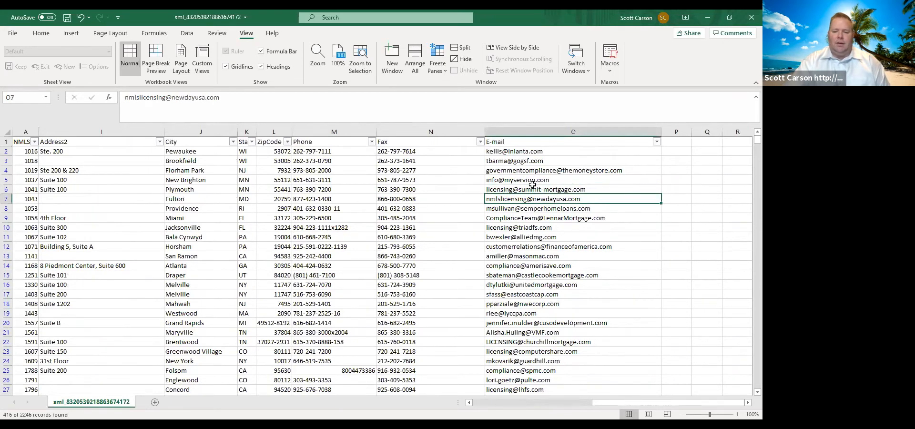
{"action": "left_click", "coordinate": [503, 219]}
{"action": "left_click", "coordinate": [505, 223]}
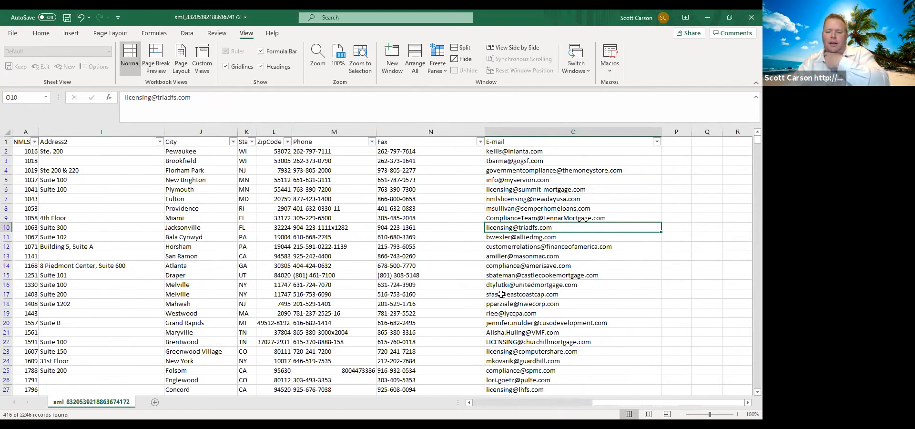
{"action": "scroll", "coordinate": [501, 294], "scroll_direction": "down", "scroll_amount": 6}
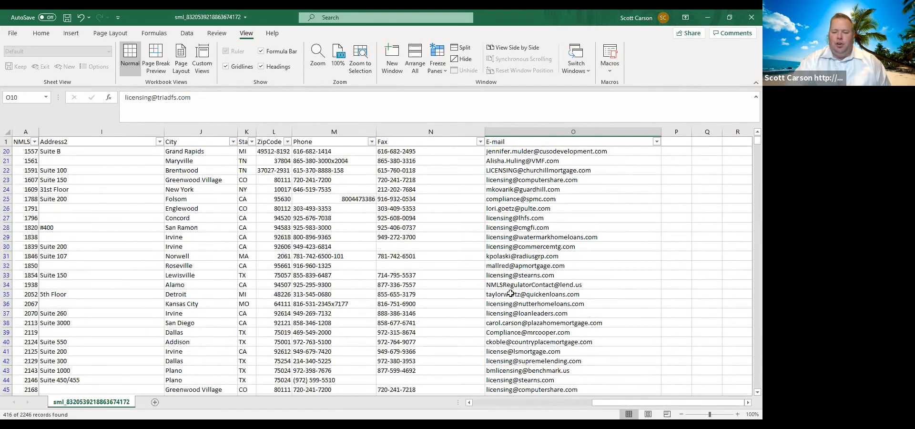
{"action": "scroll", "coordinate": [509, 293], "scroll_direction": "down", "scroll_amount": 2}
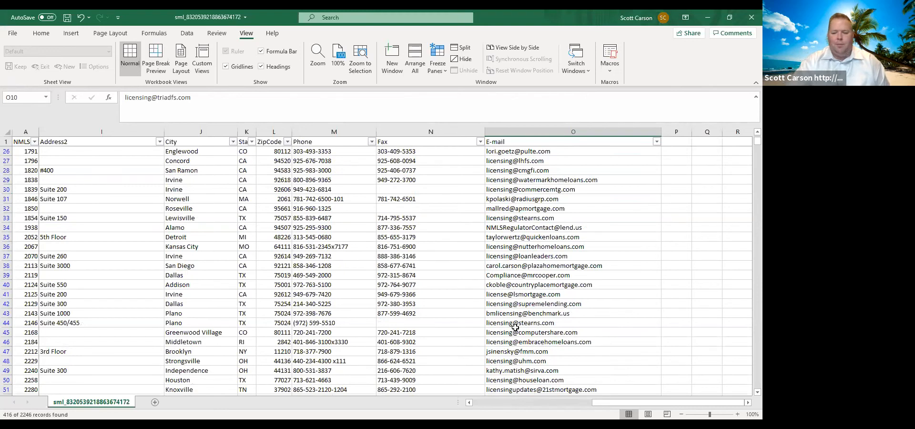
{"action": "scroll", "coordinate": [515, 327], "scroll_direction": "up", "scroll_amount": 8}
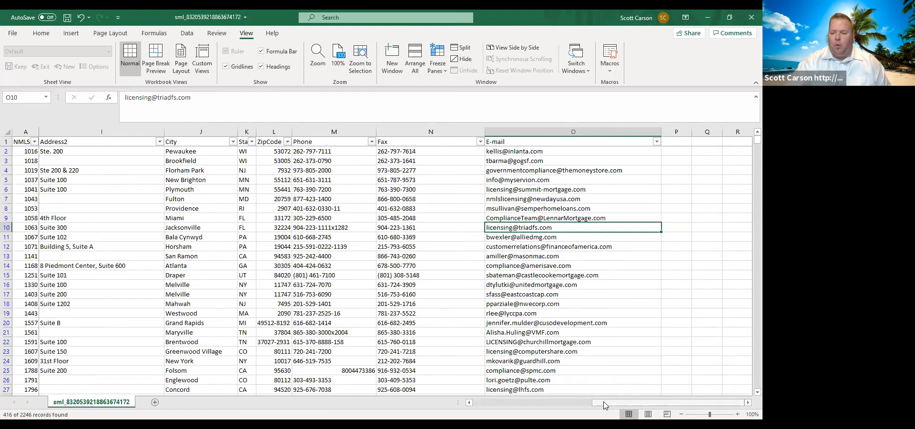
{"action": "left_click_drag", "start_coordinate": [604, 405], "coordinate": [483, 404]}
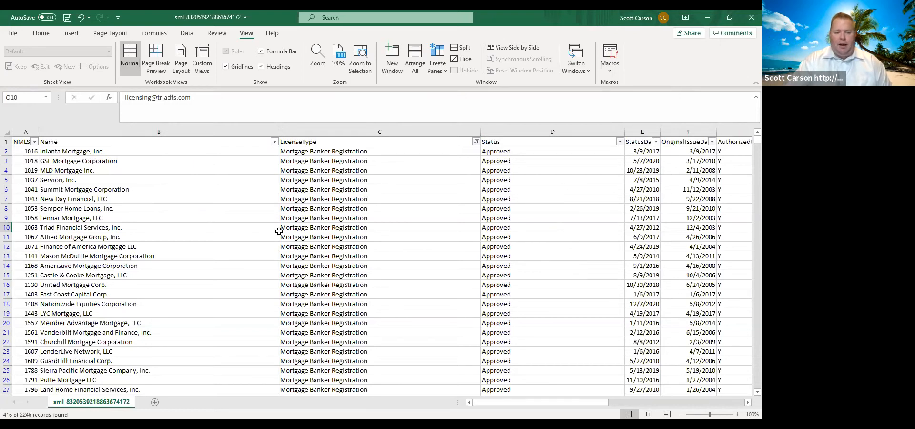
- Change the LicenseType filter to show only Residential Mortgage Loan Servicer Registration records
{"action": "scroll", "coordinate": [279, 231], "scroll_direction": "down", "scroll_amount": 2}
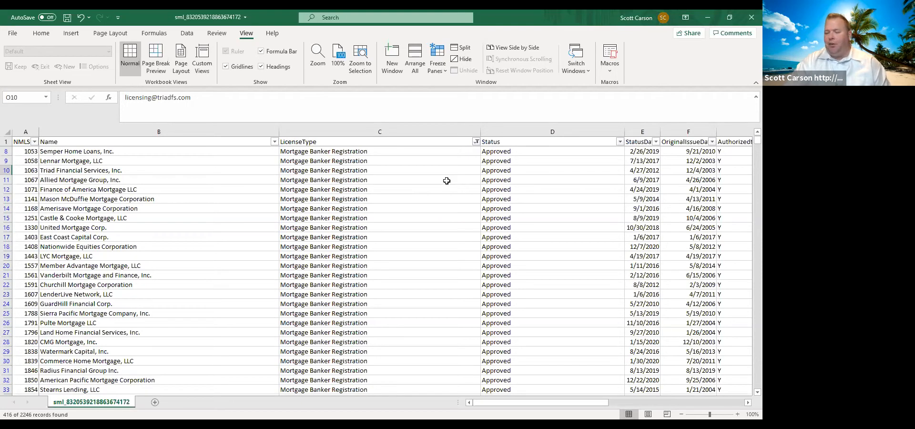
{"action": "left_click", "coordinate": [477, 139]}
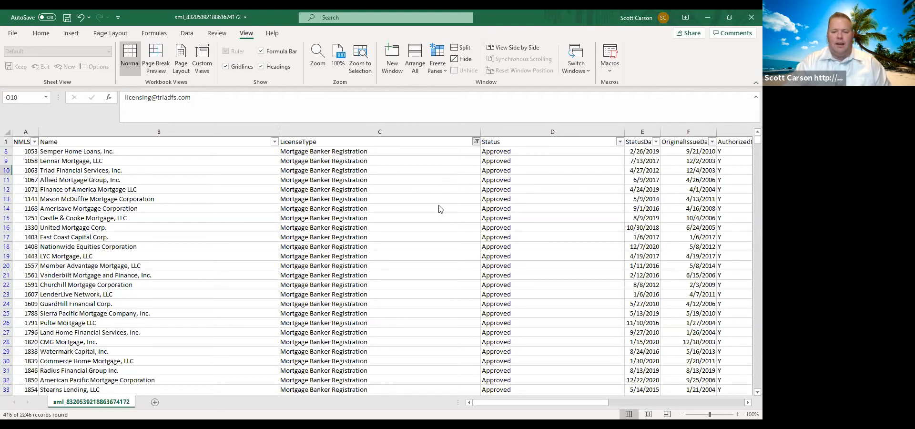
{"action": "left_click", "coordinate": [381, 262]}
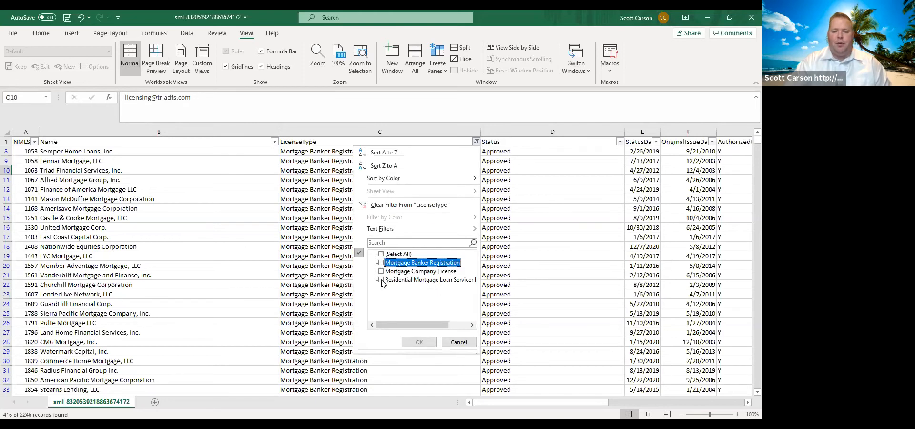
{"action": "left_click", "coordinate": [384, 280]}
{"action": "left_click", "coordinate": [417, 342]}
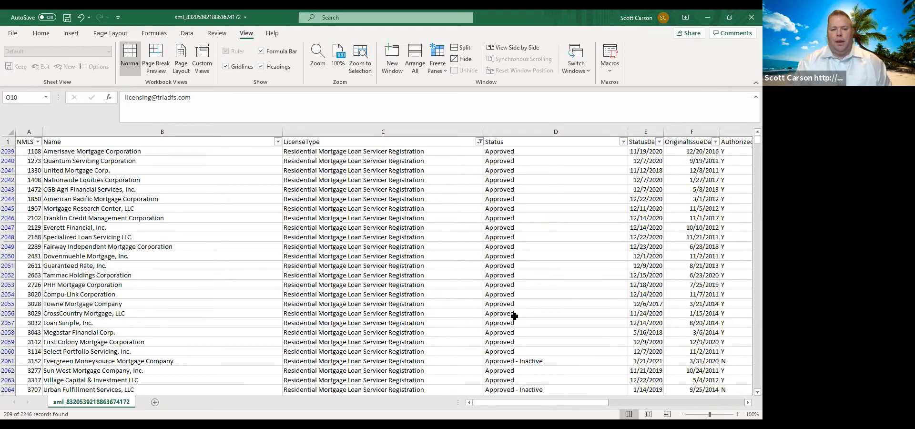
- Select the filtered LicenseType cells from C2039 through C2247 to count the Residential Mortgage Loan Servicer Registration records
{"action": "left_click", "coordinate": [444, 151]}
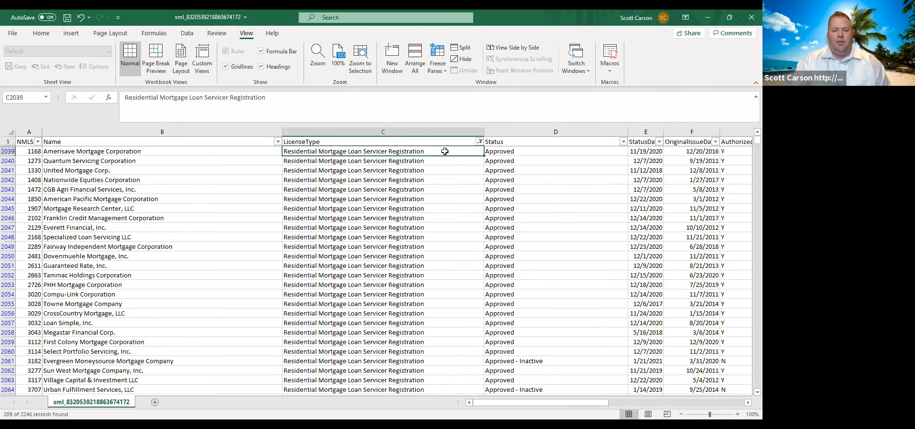
{"action": "key", "text": "shift+Down"}
{"action": "key", "text": "shift+Down"}
{"action": "key", "text": "shift+Down"}
{"action": "key", "text": "shift+Down"}
{"action": "key", "text": "shift+Down"}
{"action": "key", "text": "shift+Down"}
{"action": "key", "text": "shift+Down"}
{"action": "key", "text": "shift+Down"}
{"action": "key", "text": "shift+Down"}
{"action": "key", "text": "shift+Down"}
{"action": "key", "text": "shift+Down"}
{"action": "key", "text": "shift+Down"}
{"action": "key", "text": "shift+Down"}
{"action": "key", "text": "shift+Down"}
{"action": "key", "text": "shift+Down"}
{"action": "key", "text": "shift+Down"}
{"action": "key", "text": "shift+Down"}
{"action": "key", "text": "shift+Down"}
{"action": "key", "text": "shift+Down"}
{"action": "key", "text": "shift+Down"}
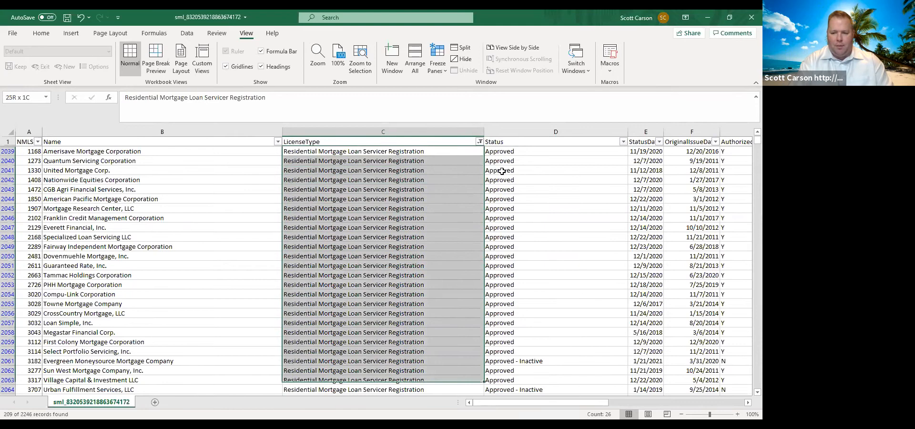
{"action": "key", "text": "shift+Down"}
{"action": "key", "text": "shift+Down"}
{"action": "key", "text": "shift+Down"}
{"action": "key", "text": "shift+Down"}
{"action": "key", "text": "shift+Down"}
{"action": "key", "text": "shift+Down"}
{"action": "key", "text": "shift+Down"}
{"action": "key", "text": "shift+Down"}
{"action": "key", "text": "shift+Down"}
{"action": "key", "text": "shift+Down"}
{"action": "key", "text": "shift+Down"}
{"action": "key", "text": "shift+Down"}
{"action": "key", "text": "shift+Down"}
{"action": "key", "text": "shift+Down"}
{"action": "key", "text": "shift+Down"}
{"action": "key", "text": "shift+Down"}
{"action": "key", "text": "shift+Down"}
{"action": "key", "text": "shift+Down"}
{"action": "key", "text": "shift+Down"}
{"action": "key", "text": "shift+Down"}
{"action": "key", "text": "shift+Down"}
{"action": "key", "text": "shift+Down"}
{"action": "key", "text": "shift+Down"}
{"action": "key", "text": "shift+Down"}
{"action": "key", "text": "shift+Down"}
{"action": "key", "text": "shift+Down"}
{"action": "key", "text": "shift+Down"}
{"action": "key", "text": "shift+Down"}
{"action": "key", "text": "shift+Down"}
{"action": "key", "text": "shift+Down"}
{"action": "key", "text": "shift+Down"}
{"action": "key", "text": "shift+Down"}
{"action": "key", "text": "shift+Down"}
{"action": "key", "text": "shift+Down"}
{"action": "key", "text": "shift+Down"}
{"action": "key", "text": "shift+Down"}
{"action": "key", "text": "shift+Down"}
{"action": "key", "text": "shift+Down"}
{"action": "key", "text": "shift+Down"}
{"action": "key", "text": "shift+Down"}
{"action": "key", "text": "shift+Down"}
{"action": "key", "text": "shift+Down"}
{"action": "key", "text": "shift+Down"}
{"action": "key", "text": "shift+Down"}
{"action": "key", "text": "shift+Down"}
{"action": "key", "text": "shift+Down"}
{"action": "key", "text": "shift+Down"}
{"action": "key", "text": "shift+Down"}
{"action": "key", "text": "shift+Down"}
{"action": "key", "text": "shift+Down"}
{"action": "key", "text": "shift+Down"}
{"action": "key", "text": "shift+Down"}
{"action": "key", "text": "shift+Down"}
{"action": "key", "text": "shift+Down"}
{"action": "key", "text": "shift+Down"}
{"action": "key", "text": "shift+Down"}
{"action": "key", "text": "shift+Down"}
{"action": "key", "text": "shift+Down"}
{"action": "key", "text": "shift+Down"}
{"action": "key", "text": "shift+Down"}
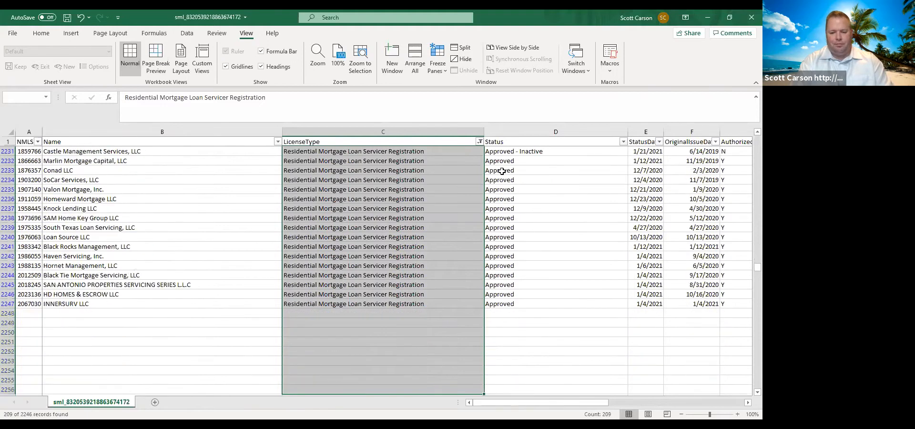
{"action": "key", "text": "shift+Down"}
{"action": "key", "text": "shift+Down"}
{"action": "key", "text": "shift+Down"}
{"action": "key", "text": "shift+Down"}
{"action": "key", "text": "shift+Down"}
{"action": "key", "text": "shift+Down"}
{"action": "key", "text": "shift+Down"}
{"action": "key", "text": "shift+Down"}
{"action": "key", "text": "shift+Down"}
{"action": "key", "text": "shift+Down"}
{"action": "key", "text": "shift+Down"}
{"action": "key", "text": "shift+Up"}
{"action": "key", "text": "shift+Up"}
{"action": "key", "text": "shift+Up"}
{"action": "key", "text": "shift+Up"}
{"action": "key", "text": "shift+Up"}
{"action": "key", "text": "shift+Up"}
{"action": "key", "text": "shift+Up"}
{"action": "key", "text": "shift+Up"}
{"action": "key", "text": "shift+Up"}
{"action": "key", "text": "shift+Up"}
{"action": "key", "text": "shift+Up"}
{"action": "key", "text": "shift+Up"}
{"action": "key", "text": "shift+Up"}
{"action": "key", "text": "shift+Up"}
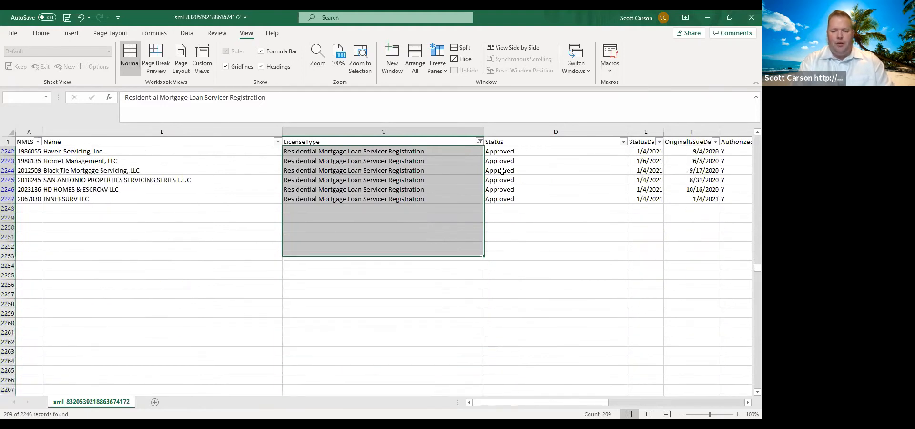
{"action": "key", "text": "shift+Up"}
{"action": "key", "text": "shift+Up"}
{"action": "key", "text": "shift+Up"}
{"action": "key", "text": "shift+Up"}
{"action": "key", "text": "shift+Up"}
{"action": "key", "text": "shift+Up"}
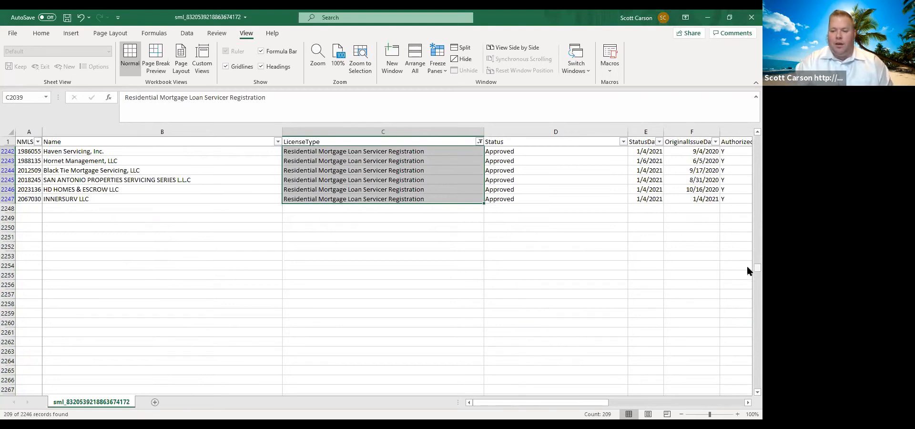
- Switch the LicenseType filter to show only Mortgage Company License records
{"action": "scroll", "coordinate": [748, 269], "scroll_direction": "down", "scroll_amount": 1}
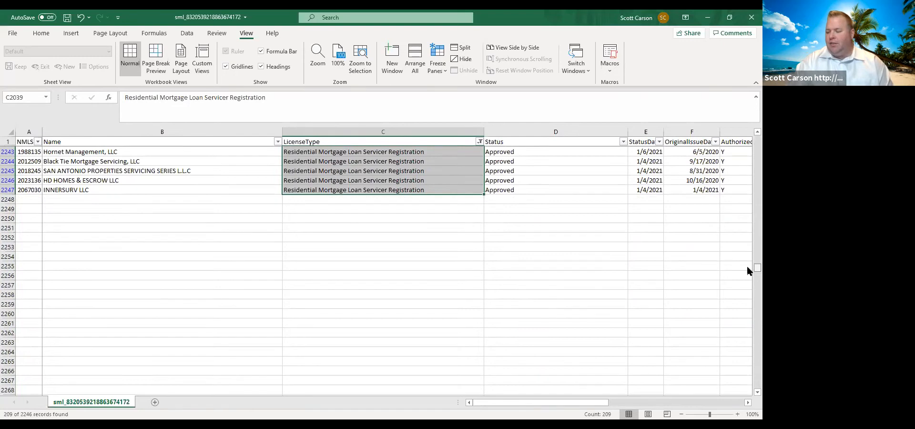
{"action": "left_click_drag", "start_coordinate": [746, 264], "coordinate": [747, 128]}
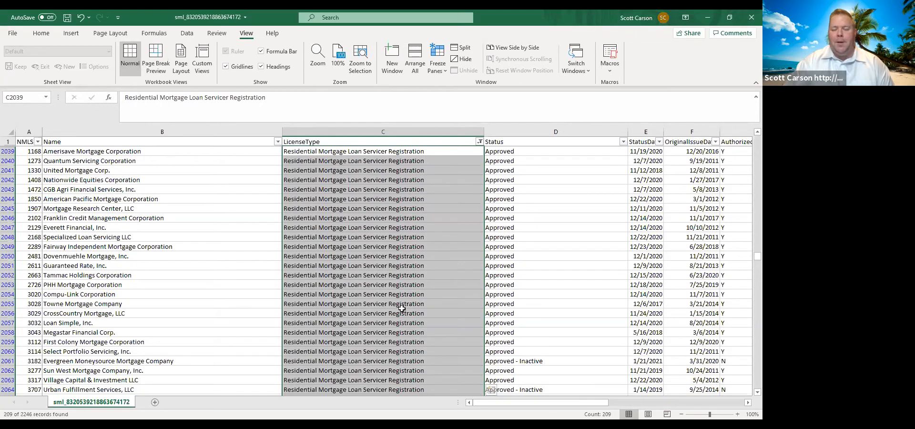
{"action": "left_click", "coordinate": [480, 142]}
{"action": "left_click", "coordinate": [384, 280]}
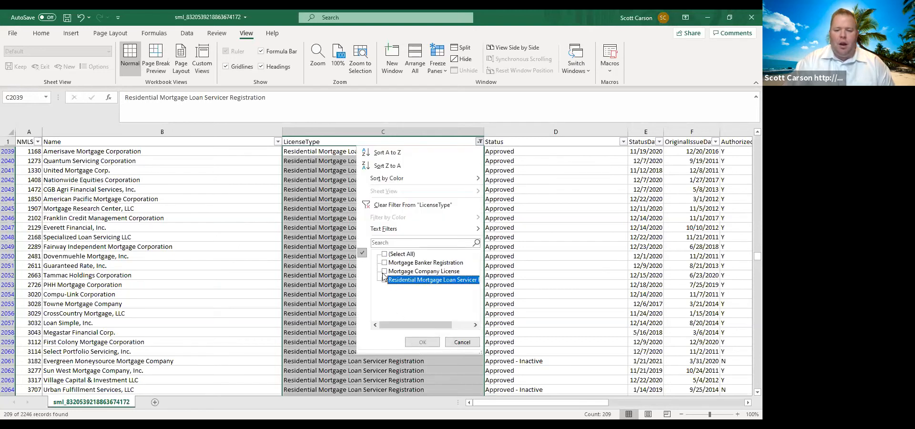
{"action": "left_click", "coordinate": [384, 272]}
{"action": "left_click", "coordinate": [421, 342]}
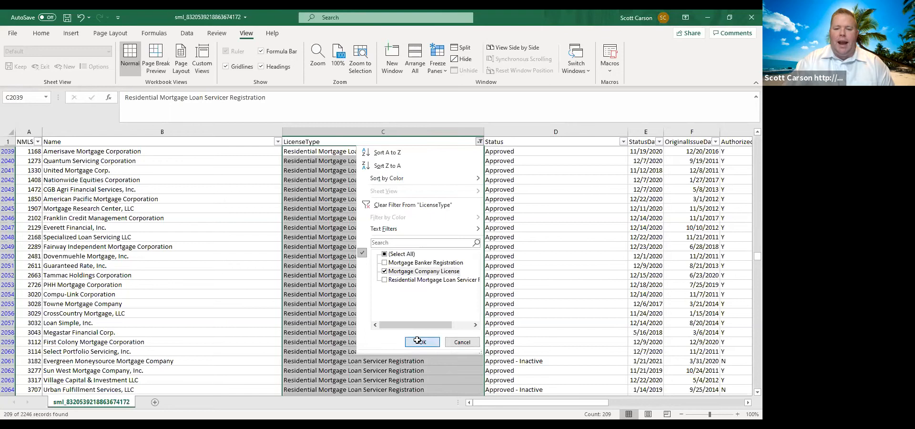
- Select the filtered LicenseType cells from C418 through C2038 to count the Mortgage Company License records
{"action": "left_click_drag", "start_coordinate": [747, 257], "coordinate": [746, 130]}
{"action": "left_click", "coordinate": [345, 151]}
{"action": "key", "text": "shift+Down"}
{"action": "key", "text": "shift+Down"}
{"action": "key", "text": "shift+Down"}
{"action": "key", "text": "shift+Down"}
{"action": "key", "text": "shift+Down"}
{"action": "key", "text": "shift+Down"}
{"action": "key", "text": "shift+Down"}
{"action": "key", "text": "shift+Down"}
{"action": "key", "text": "shift+Down"}
{"action": "key", "text": "shift+Down"}
{"action": "key", "text": "shift+Down"}
{"action": "key", "text": "shift+Down"}
{"action": "key", "text": "shift+Down"}
{"action": "key", "text": "shift+Down"}
{"action": "key", "text": "shift+Down"}
{"action": "key", "text": "shift+Down"}
{"action": "key", "text": "shift+Down"}
{"action": "key", "text": "shift+Down"}
{"action": "key", "text": "shift+Down"}
{"action": "key", "text": "shift+Down"}
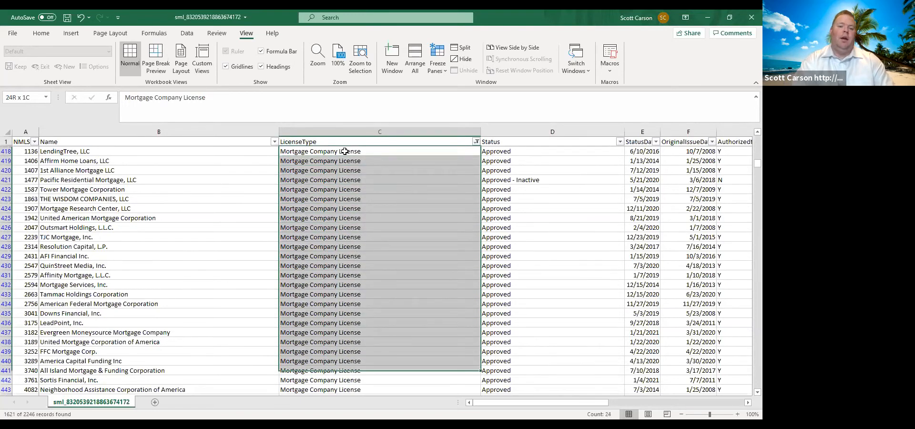
{"action": "key", "text": "shift+Down"}
{"action": "key", "text": "shift+Down"}
{"action": "key", "text": "shift+Down"}
{"action": "key", "text": "shift+Down"}
{"action": "key", "text": "shift+Down"}
{"action": "key", "text": "shift+Down"}
{"action": "key", "text": "shift+Down"}
{"action": "key", "text": "shift+Down"}
{"action": "key", "text": "shift+Down"}
{"action": "key", "text": "shift+Down"}
{"action": "key", "text": "shift+Down"}
{"action": "key", "text": "shift+Down"}
{"action": "key", "text": "shift+Down"}
{"action": "key", "text": "shift+Down"}
{"action": "key", "text": "shift+Down"}
{"action": "key", "text": "shift+Down"}
{"action": "key", "text": "shift+Down"}
{"action": "key", "text": "shift+Down"}
{"action": "key", "text": "shift+Down"}
{"action": "key", "text": "shift+Down"}
{"action": "key", "text": "shift+Down"}
{"action": "key", "text": "shift+Down"}
{"action": "key", "text": "shift+Down"}
{"action": "key", "text": "shift+Down"}
{"action": "key", "text": "shift+Down"}
{"action": "key", "text": "shift+Down"}
{"action": "key", "text": "shift+Down"}
{"action": "key", "text": "shift+Down"}
{"action": "key", "text": "shift+Down"}
{"action": "key", "text": "shift+Down"}
{"action": "key", "text": "shift+Down"}
{"action": "key", "text": "shift+Down"}
{"action": "key", "text": "shift+Down"}
{"action": "key", "text": "shift+Down"}
{"action": "key", "text": "shift+Down"}
{"action": "key", "text": "shift+Down"}
{"action": "key", "text": "shift+Down"}
{"action": "key", "text": "shift+Down"}
{"action": "key", "text": "shift+Down"}
{"action": "key", "text": "shift+Down"}
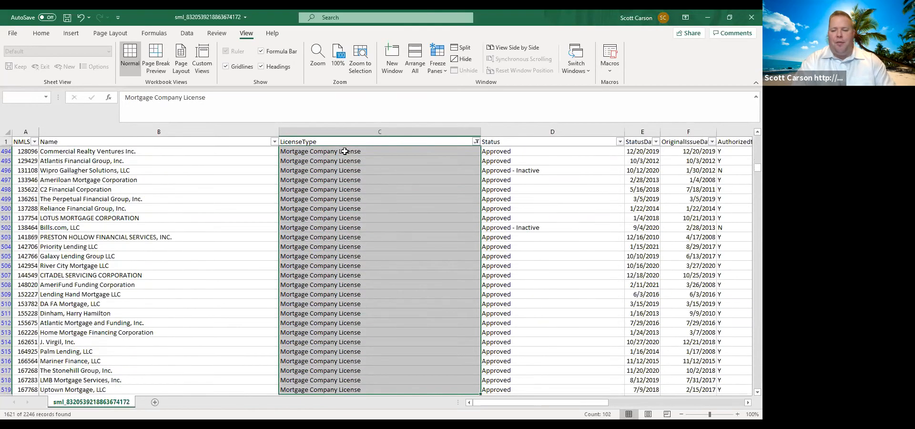
{"action": "key", "text": "shift+Down"}
{"action": "key", "text": "shift+Down"}
{"action": "key", "text": "shift+Down"}
{"action": "key", "text": "shift+Down"}
{"action": "key", "text": "shift+Down"}
{"action": "key", "text": "shift+Down"}
{"action": "key", "text": "shift+Down"}
{"action": "key", "text": "shift+Down"}
{"action": "key", "text": "shift+Down"}
{"action": "key", "text": "shift+Down"}
{"action": "key", "text": "shift+Down"}
{"action": "key", "text": "shift+Down"}
{"action": "key", "text": "shift+Down"}
{"action": "key", "text": "shift+Down"}
{"action": "key", "text": "shift+Down"}
{"action": "key", "text": "shift+Down"}
{"action": "key", "text": "shift+Down"}
{"action": "key", "text": "shift+Down"}
{"action": "key", "text": "shift+Down"}
{"action": "key", "text": "shift+Down"}
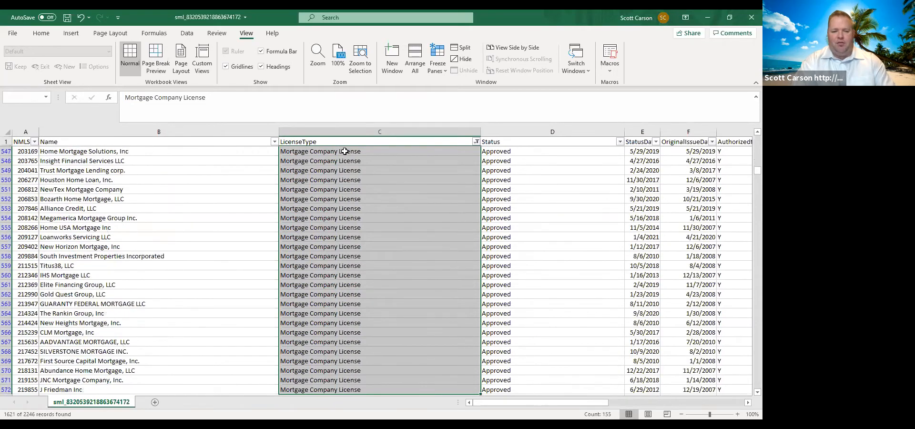
{"action": "key", "text": "shift+Down"}
{"action": "key", "text": "shift+Down"}
{"action": "key", "text": "shift+Down"}
{"action": "key", "text": "shift+Down"}
{"action": "key", "text": "shift+Down"}
{"action": "key", "text": "shift+Down"}
{"action": "key", "text": "shift+Down"}
{"action": "key", "text": "shift+Down"}
{"action": "key", "text": "shift+Down"}
{"action": "key", "text": "shift+Down"}
{"action": "key", "text": "shift+Down"}
{"action": "key", "text": "shift+Down"}
{"action": "key", "text": "shift+Down"}
{"action": "key", "text": "shift+Down"}
{"action": "key", "text": "shift+Down"}
{"action": "key", "text": "shift+Down"}
{"action": "key", "text": "shift+Down"}
{"action": "key", "text": "shift+Down"}
{"action": "key", "text": "shift+Down"}
{"action": "key", "text": "shift+Down"}
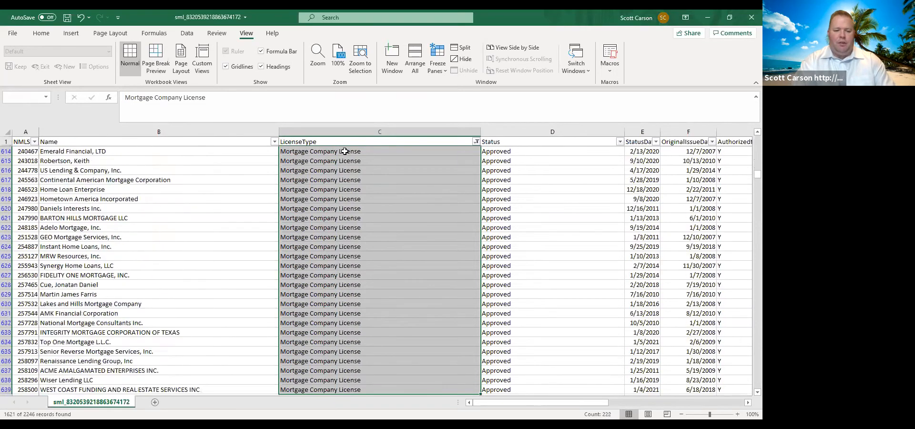
{"action": "key", "text": "shift+Down"}
{"action": "key", "text": "shift+Down"}
{"action": "key", "text": "shift+Down"}
{"action": "key", "text": "shift+Down"}
{"action": "key", "text": "shift+Down"}
{"action": "key", "text": "shift+Down"}
{"action": "key", "text": "shift+Down"}
{"action": "key", "text": "shift+Down"}
{"action": "key", "text": "shift+Down"}
{"action": "key", "text": "shift+Down"}
{"action": "key", "text": "shift+Down"}
{"action": "key", "text": "shift+Down"}
{"action": "key", "text": "shift+Down"}
{"action": "key", "text": "shift+Down"}
{"action": "key", "text": "shift+Down"}
{"action": "key", "text": "shift+Down"}
{"action": "key", "text": "shift+Down"}
{"action": "key", "text": "shift+Down"}
{"action": "key", "text": "shift+Down"}
{"action": "key", "text": "shift+Down"}
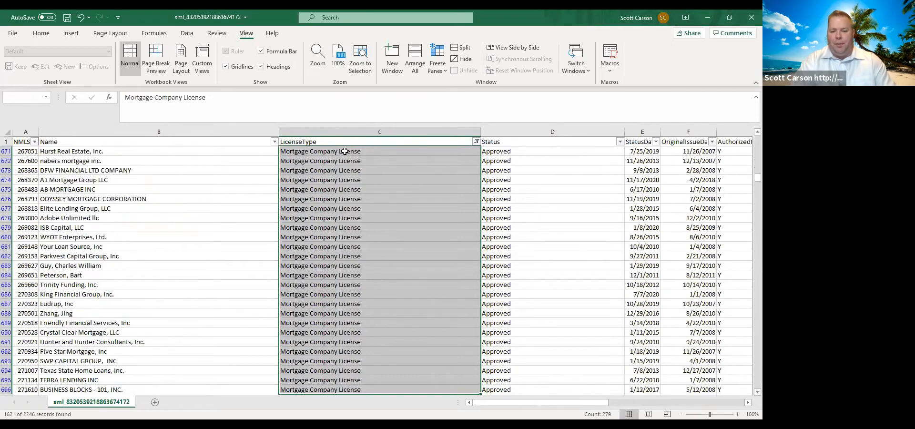
{"action": "key", "text": "shift+Down"}
{"action": "key", "text": "shift+Down"}
{"action": "key", "text": "shift+Down"}
{"action": "key", "text": "shift+Down"}
{"action": "key", "text": "shift+Down"}
{"action": "key", "text": "shift+Down"}
{"action": "key", "text": "shift+Down"}
{"action": "key", "text": "shift+Down"}
{"action": "key", "text": "shift+Down"}
{"action": "key", "text": "shift+Down"}
{"action": "key", "text": "shift+Down"}
{"action": "key", "text": "shift+Down"}
{"action": "key", "text": "shift+Down"}
{"action": "key", "text": "shift+Down"}
{"action": "key", "text": "shift+Down"}
{"action": "key", "text": "shift+Down"}
{"action": "key", "text": "shift+Down"}
{"action": "key", "text": "shift+Down"}
{"action": "key", "text": "shift+Down"}
{"action": "key", "text": "shift+Down"}
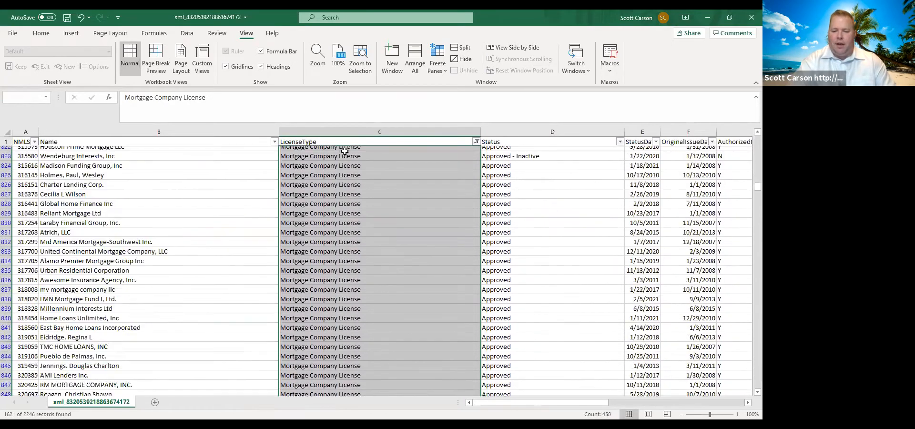
{"action": "key", "text": "shift+Down"}
{"action": "key", "text": "shift+Down"}
{"action": "key", "text": "shift+Down"}
{"action": "key", "text": "shift+Down"}
{"action": "key", "text": "shift+Down"}
{"action": "key", "text": "shift+Down"}
{"action": "key", "text": "shift+Down"}
{"action": "key", "text": "shift+Down"}
{"action": "key", "text": "shift+Down"}
{"action": "key", "text": "shift+Down"}
{"action": "key", "text": "shift+Down"}
{"action": "key", "text": "shift+Down"}
{"action": "key", "text": "shift+Down"}
{"action": "key", "text": "shift+Down"}
{"action": "key", "text": "shift+Down"}
{"action": "key", "text": "shift+Down"}
{"action": "key", "text": "shift+Down"}
{"action": "key", "text": "shift+Down"}
{"action": "key", "text": "shift+Down"}
{"action": "key", "text": "shift+Down"}
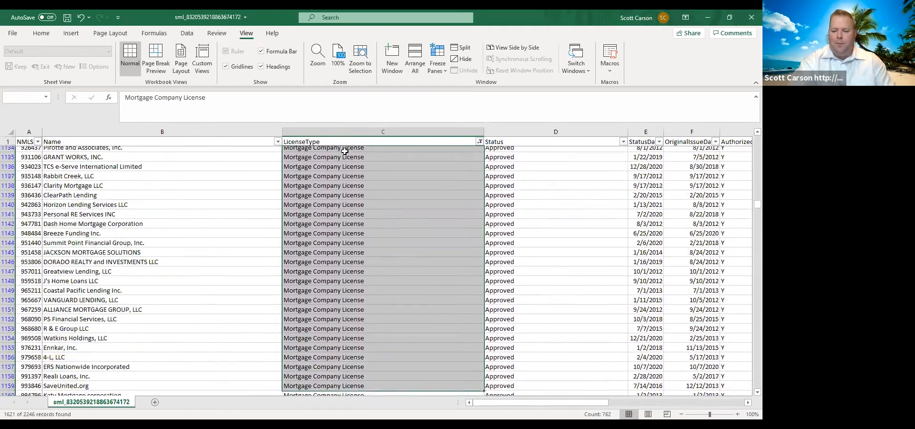
{"action": "key", "text": "shift+Down"}
{"action": "key", "text": "shift+Down"}
{"action": "key", "text": "shift+Down"}
{"action": "key", "text": "shift+Down"}
{"action": "key", "text": "shift+Down"}
{"action": "key", "text": "shift+Down"}
{"action": "key", "text": "shift+Down"}
{"action": "key", "text": "shift+Down"}
{"action": "key", "text": "shift+Down"}
{"action": "key", "text": "shift+Down"}
{"action": "key", "text": "shift+Down"}
{"action": "key", "text": "shift+Down"}
{"action": "key", "text": "shift+Down"}
{"action": "key", "text": "shift+Down"}
{"action": "key", "text": "shift+Down"}
{"action": "key", "text": "shift+Down"}
{"action": "key", "text": "shift+Down"}
{"action": "key", "text": "shift+Down"}
{"action": "key", "text": "shift+Down"}
{"action": "key", "text": "shift+Down"}
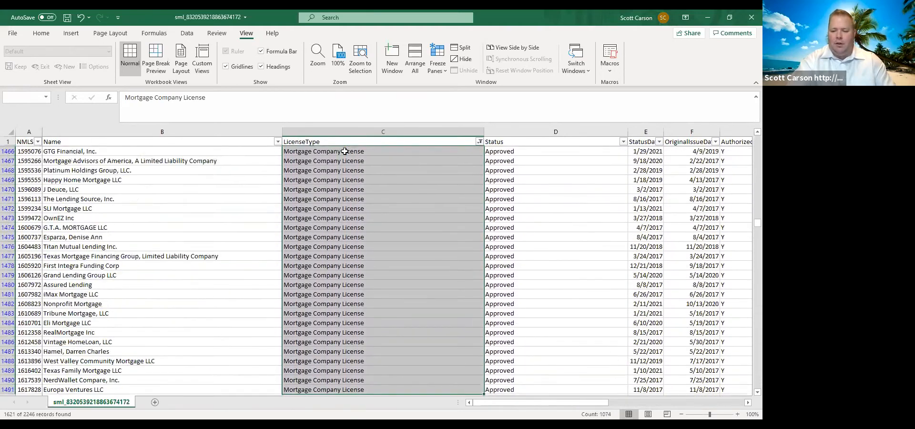
{"action": "key", "text": "shift+Down"}
{"action": "key", "text": "shift+Down"}
{"action": "key", "text": "shift+Down"}
{"action": "key", "text": "shift+Down"}
{"action": "key", "text": "shift+Down"}
{"action": "key", "text": "shift+Down"}
{"action": "key", "text": "shift+Down"}
{"action": "key", "text": "shift+Down"}
{"action": "key", "text": "shift+Down"}
{"action": "key", "text": "shift+Down"}
{"action": "key", "text": "shift+Down"}
{"action": "key", "text": "shift+Down"}
{"action": "key", "text": "shift+Down"}
{"action": "key", "text": "shift+Down"}
{"action": "key", "text": "shift+Down"}
{"action": "key", "text": "shift+Down"}
{"action": "key", "text": "shift+Down"}
{"action": "key", "text": "shift+Down"}
{"action": "key", "text": "shift+Down"}
{"action": "key", "text": "shift+Down"}
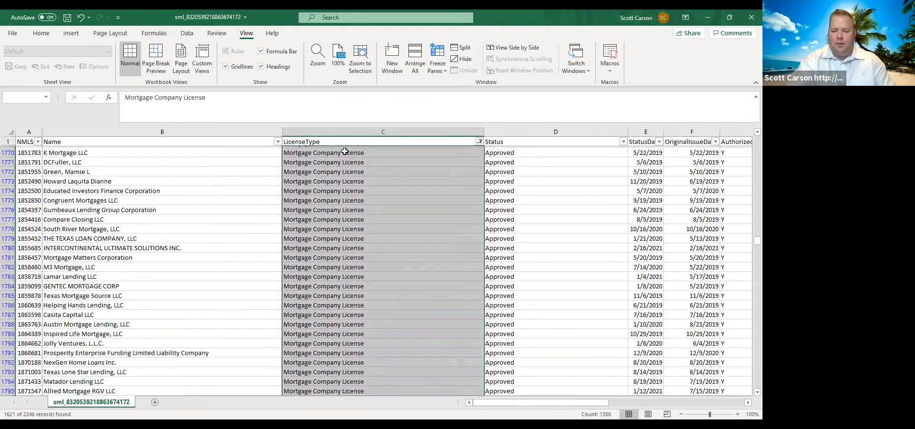
{"action": "key", "text": "shift+Page_Down"}
{"action": "key", "text": "shift+Page_Down"}
{"action": "key", "text": "shift+Page_Down"}
{"action": "key", "text": "shift+Page_Up"}
{"action": "key", "text": "shift+Page_Up"}
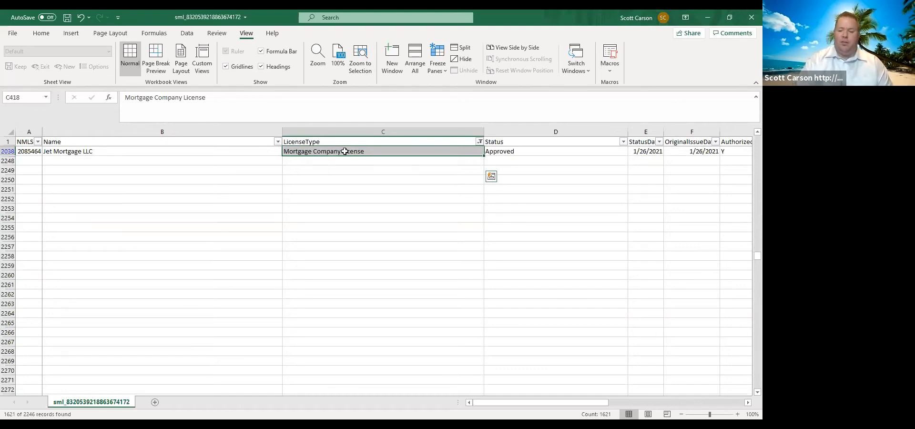
- Examine the Jet Mortgage LLC record in row 2038 across its address, city, phone, fax and e-mail columns
{"action": "scroll", "coordinate": [204, 251], "scroll_direction": "up", "scroll_amount": 2}
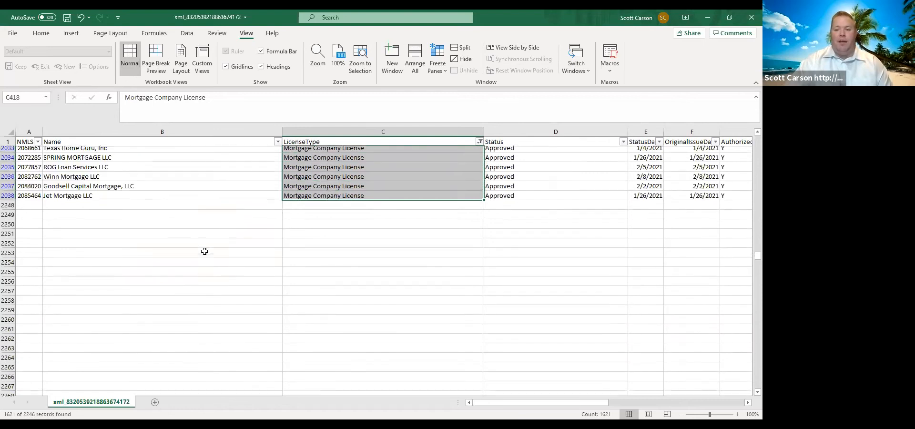
{"action": "scroll", "coordinate": [204, 251], "scroll_direction": "up", "scroll_amount": 1}
{"action": "left_click", "coordinate": [195, 237]}
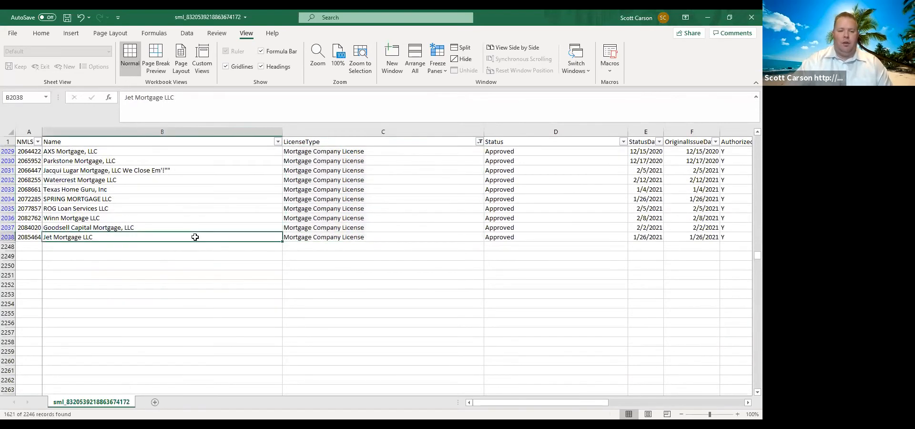
{"action": "key", "text": "Right"}
{"action": "key", "text": "Right"}
{"action": "key", "text": "Right"}
{"action": "key", "text": "Right"}
{"action": "key", "text": "Right"}
{"action": "key", "text": "Right"}
{"action": "key", "text": "Right"}
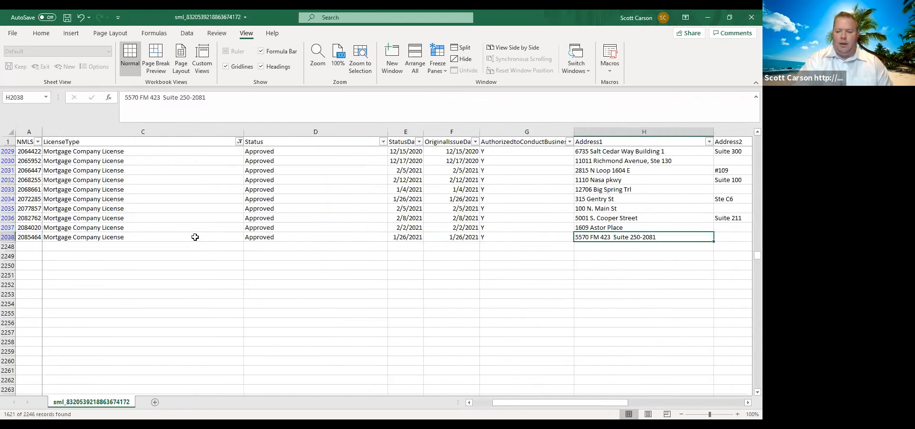
{"action": "key", "text": "Right"}
{"action": "key", "text": "Right"}
{"action": "key", "text": "Right"}
{"action": "key", "text": "Right"}
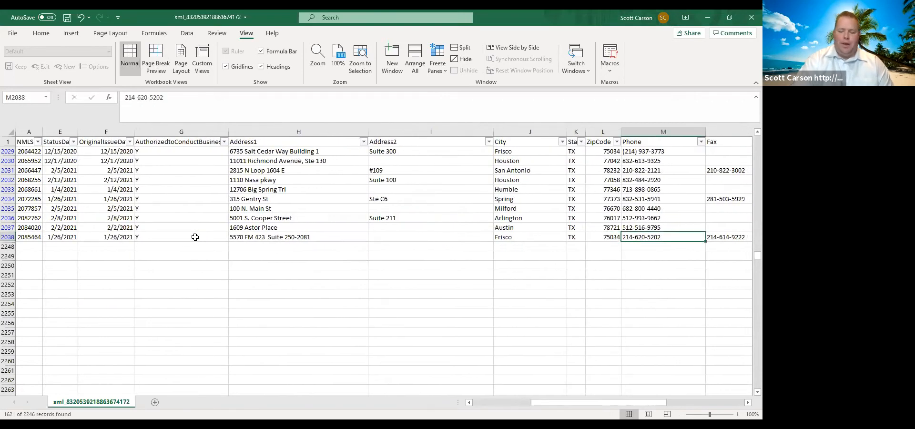
{"action": "key", "text": "Right"}
{"action": "key", "text": "Right"}
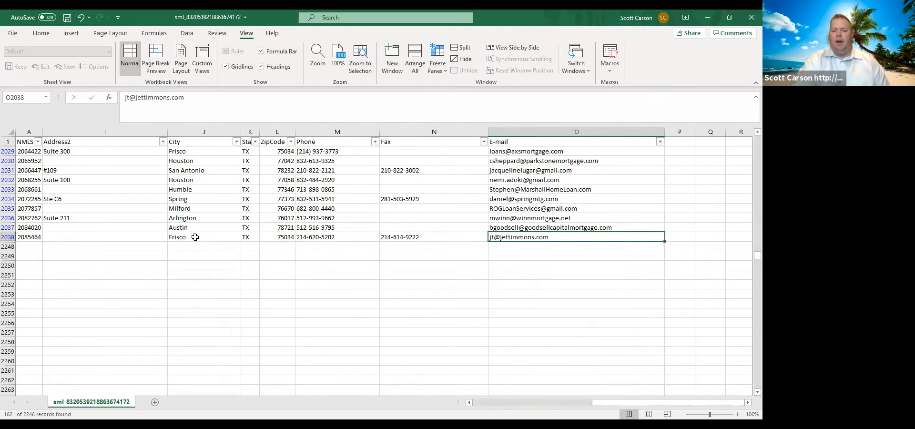
- Review the kinds of contact addresses in the E-mail column for the mortgage companies from row 2038 up to row 2021
{"action": "key", "text": "Up"}
{"action": "key", "text": "Up"}
{"action": "key", "text": "Up"}
{"action": "key", "text": "Up"}
{"action": "key", "text": "Up"}
{"action": "key", "text": "Up"}
{"action": "key", "text": "Up"}
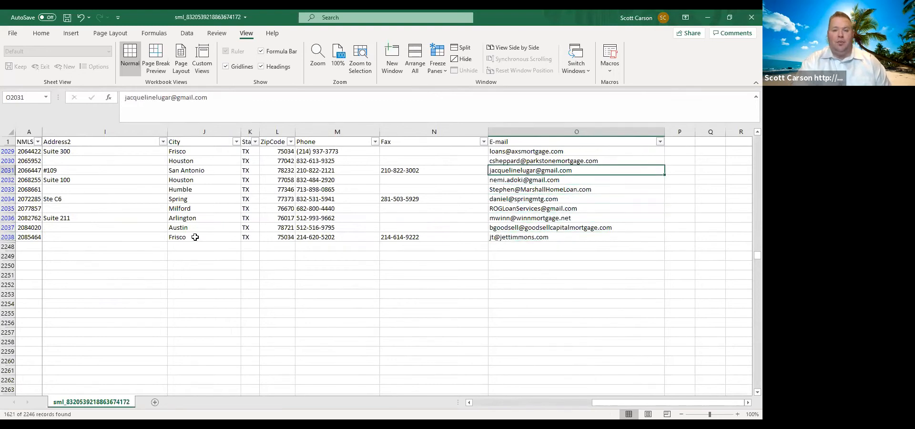
{"action": "key", "text": "Down"}
{"action": "key", "text": "Down"}
{"action": "key", "text": "Down"}
{"action": "key", "text": "Down"}
{"action": "key", "text": "Down"}
{"action": "key", "text": "Down"}
{"action": "key", "text": "Down"}
{"action": "key", "text": "Up"}
{"action": "key", "text": "Up"}
{"action": "key", "text": "Up"}
{"action": "key", "text": "Up"}
{"action": "key", "text": "Up"}
{"action": "key", "text": "Up"}
{"action": "key", "text": "Up"}
{"action": "key", "text": "Up"}
{"action": "key", "text": "Up"}
{"action": "key", "text": "Up"}
{"action": "key", "text": "Up"}
{"action": "key", "text": "Up"}
{"action": "key", "text": "Up"}
{"action": "key", "text": "Up"}
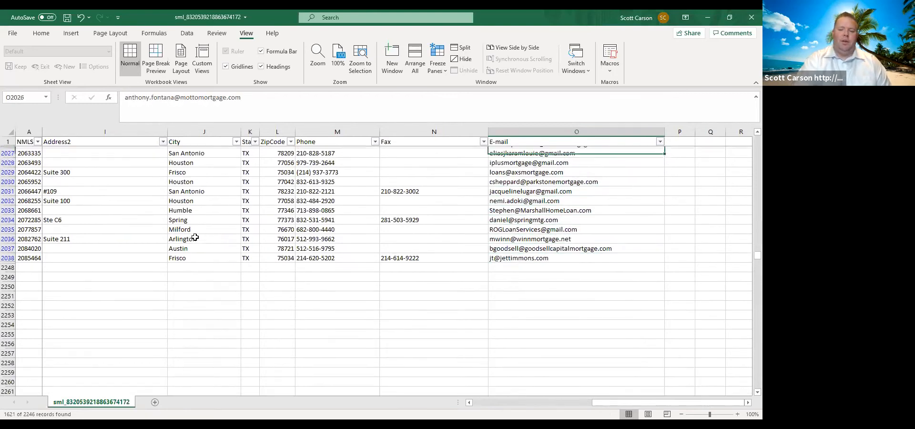
{"action": "key", "text": "Up"}
{"action": "key", "text": "Up"}
{"action": "key", "text": "Up"}
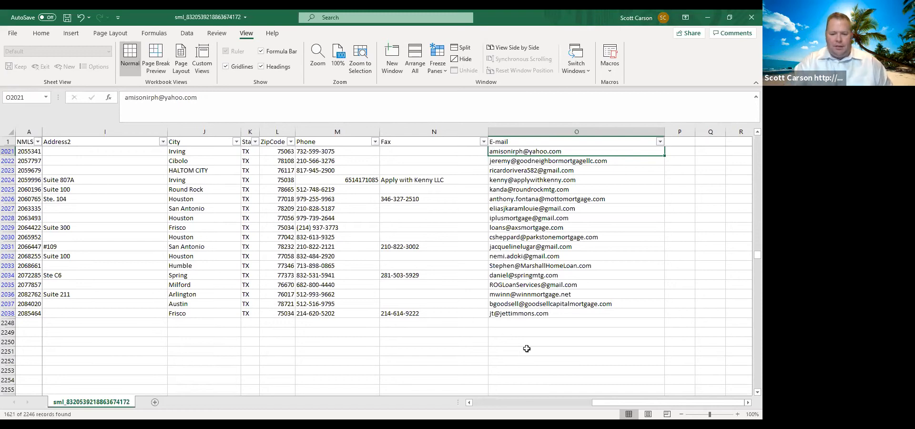
- Select the filtered Address1 cells from H2038 up through H418 to count the mortgage companies' mailing addresses
{"action": "left_click_drag", "start_coordinate": [637, 403], "coordinate": [552, 404]}
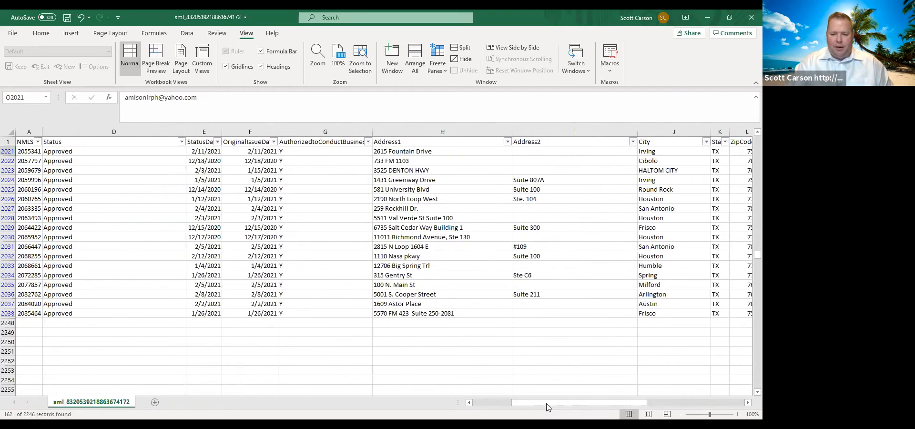
{"action": "left_click", "coordinate": [450, 313]}
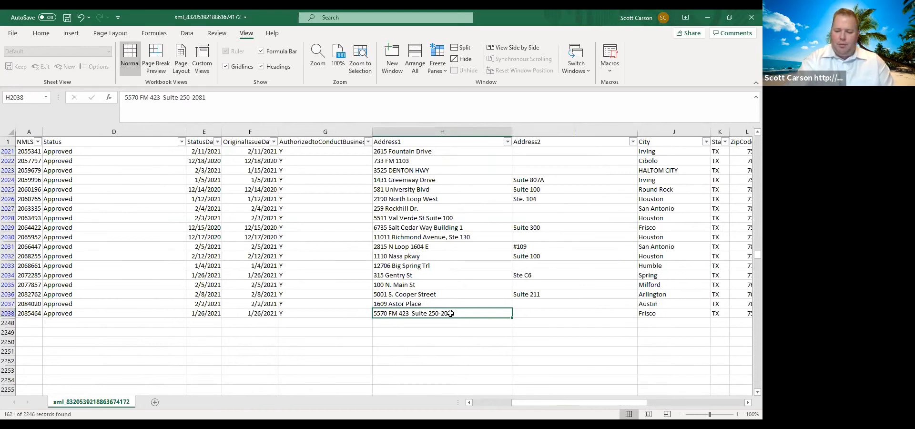
{"action": "key", "text": "ctrl+shift+Up"}
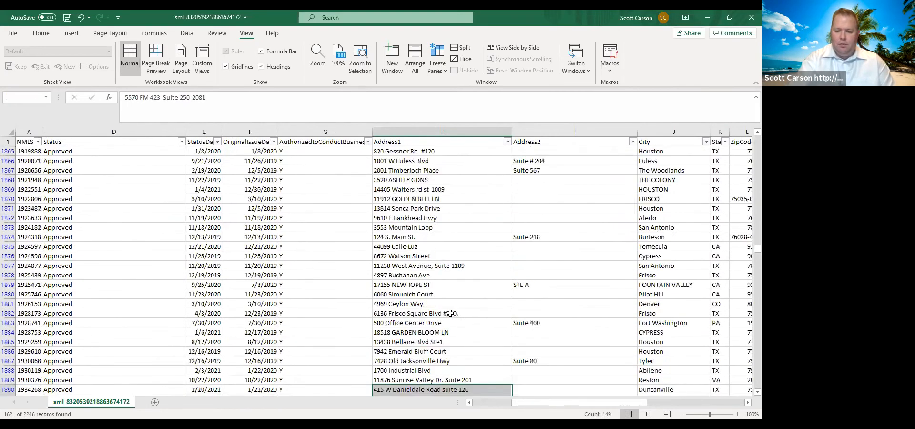
{"action": "key", "text": "ctrl+shift+Up"}
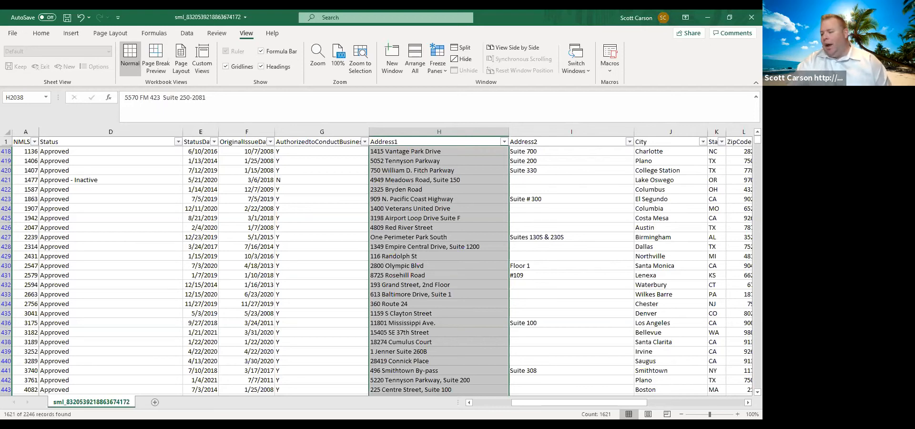
{"action": "mouse_move", "coordinate": [593, 400]}
{"action": "left_mouse_down"}
{"action": "mouse_move", "coordinate": [639, 401]}
{"action": "mouse_move", "coordinate": [592, 401]}
{"action": "left_mouse_up"}
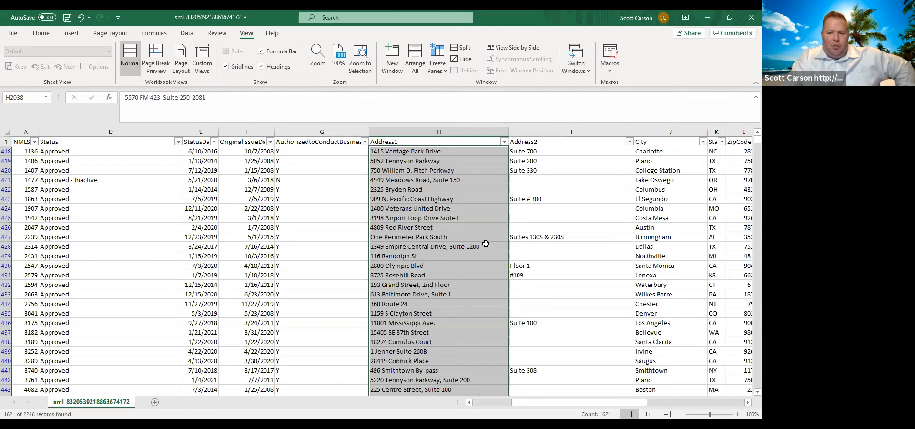
{"action": "scroll", "coordinate": [414, 245], "scroll_direction": "down", "scroll_amount": 4}
{"action": "scroll", "coordinate": [415, 245], "scroll_direction": "up", "scroll_amount": 4}
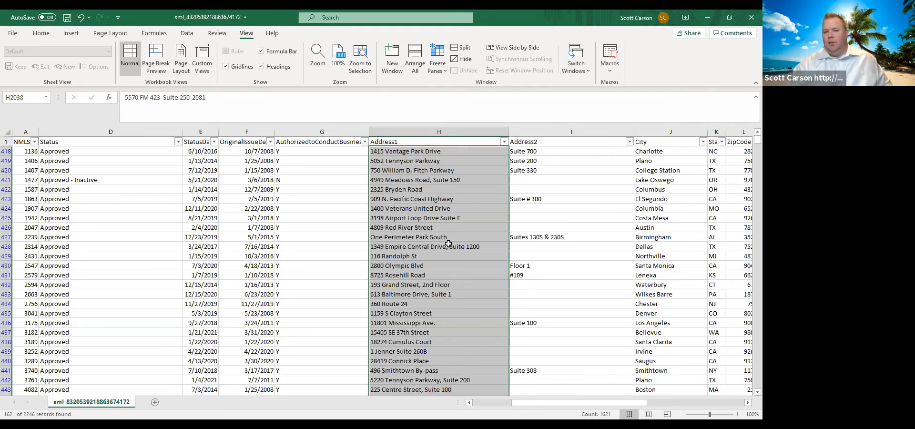
{"action": "left_click", "coordinate": [358, 31]}
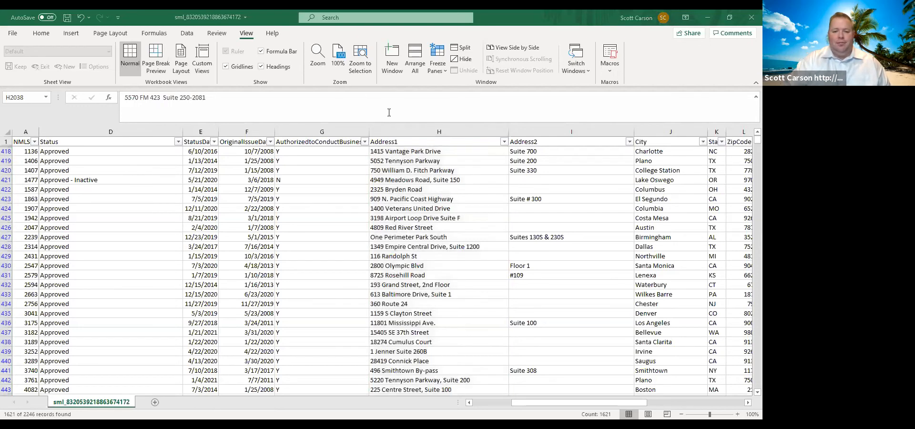